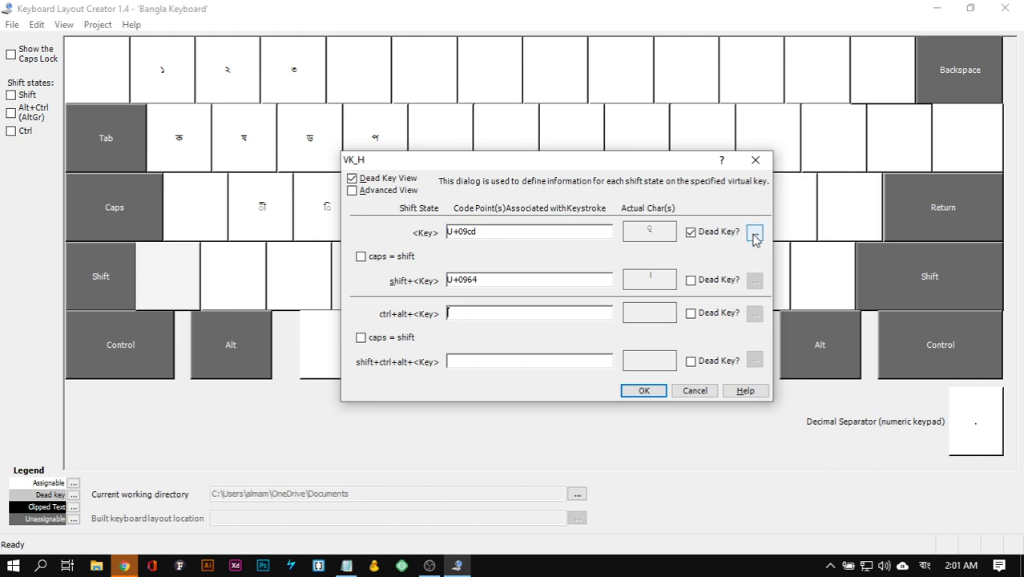
Step: Open the dead key table for U+09cd and enter base code point U+09be, copied from the browser's Bangla Sign Virama table
{"action": "left_click", "coordinate": [755, 233]}
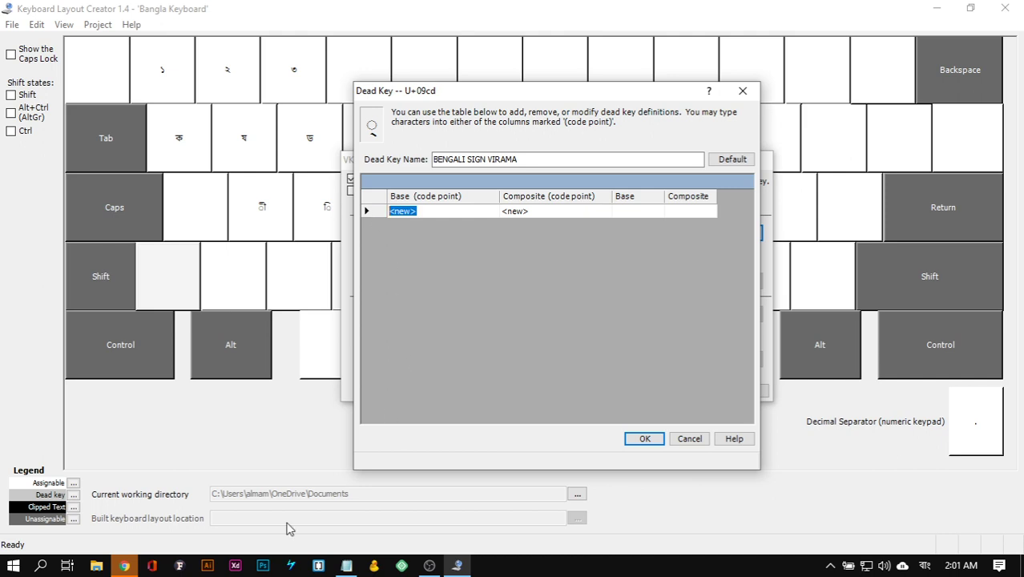
{"action": "left_click", "coordinate": [125, 566]}
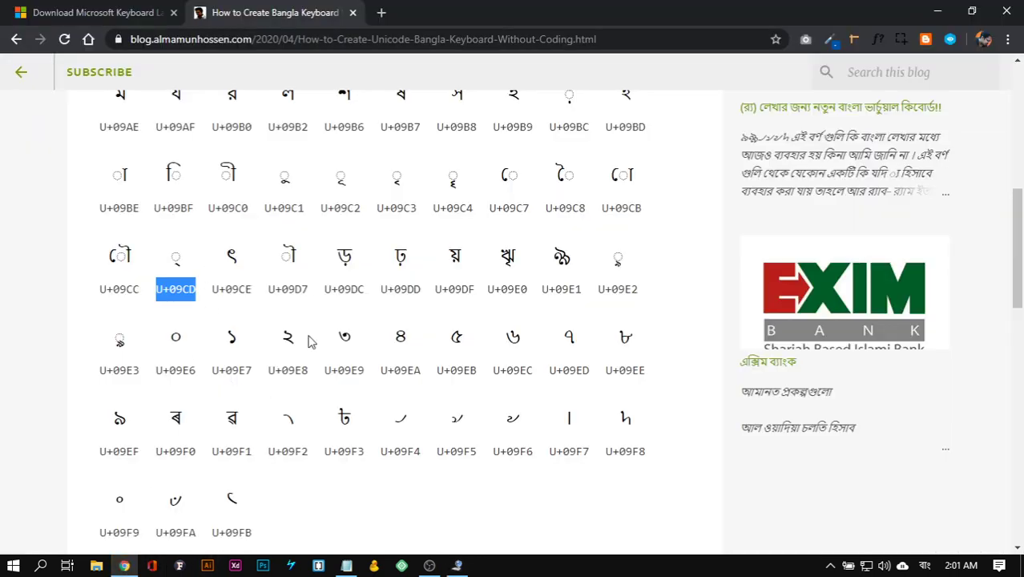
{"action": "scroll", "coordinate": [309, 339], "scroll_direction": "down", "scroll_amount": 2}
{"action": "scroll", "coordinate": [296, 370], "scroll_direction": "down", "scroll_amount": 3}
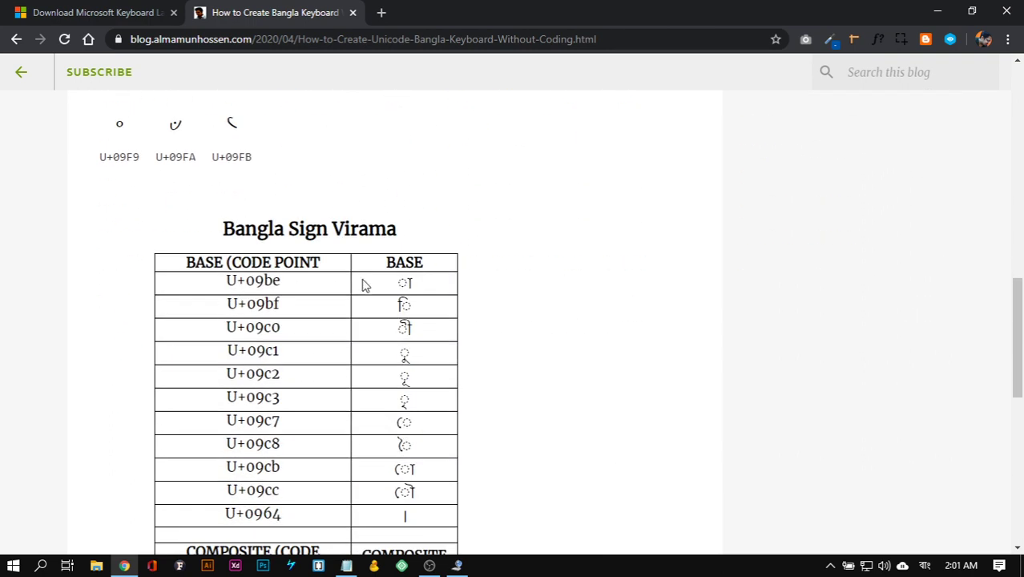
{"action": "left_click_drag", "start_coordinate": [225, 287], "coordinate": [286, 290]}
{"action": "key", "text": "ctrl+c"}
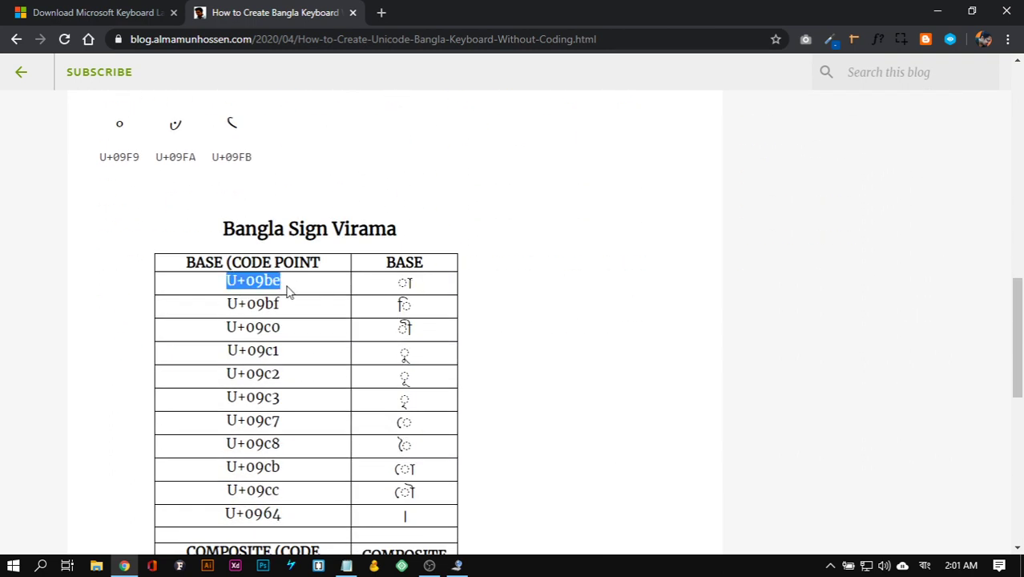
{"action": "left_click", "coordinate": [457, 566]}
{"action": "key", "text": "ctrl+v"}
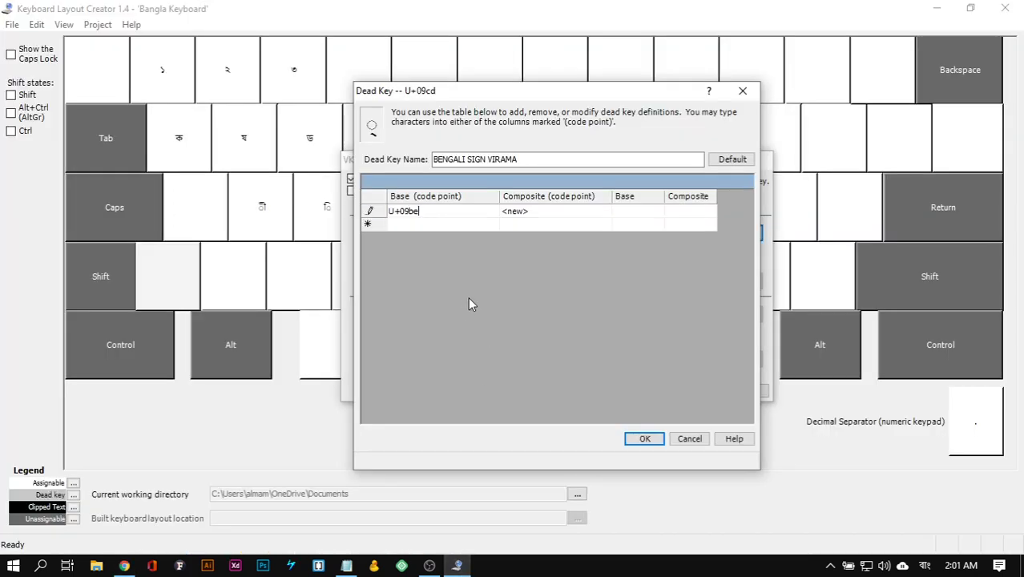
Step: Add a second dead key row with base code point U+09bf, copied from the browser's Bangla Sign Virama table
{"action": "left_click", "coordinate": [428, 225]}
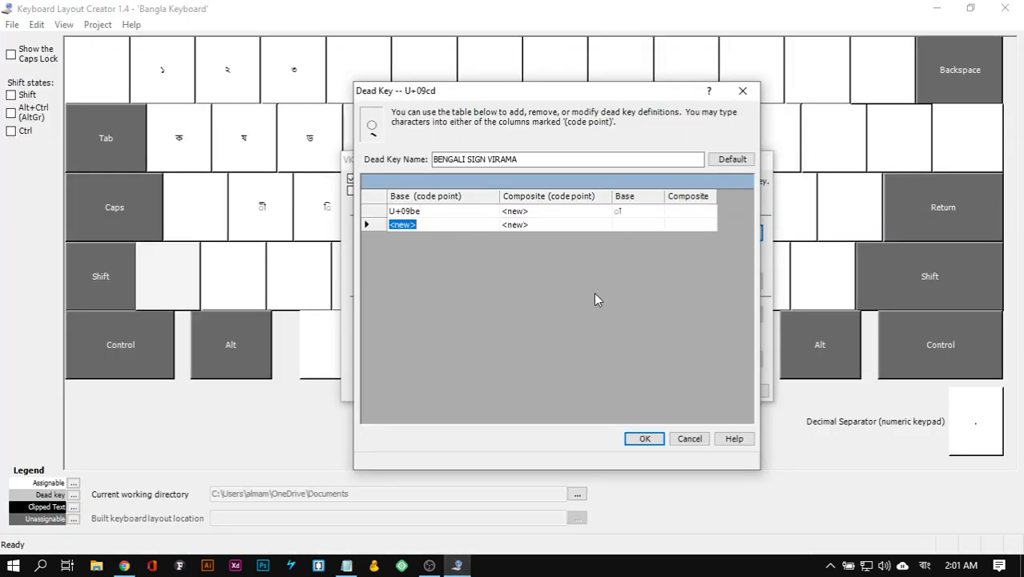
{"action": "left_click", "coordinate": [346, 565]}
{"action": "left_click", "coordinate": [347, 565]}
{"action": "left_click", "coordinate": [124, 565]}
{"action": "left_click_drag", "start_coordinate": [294, 309], "coordinate": [225, 304]}
{"action": "key", "text": "ctrl+c"}
{"action": "left_click", "coordinate": [457, 565]}
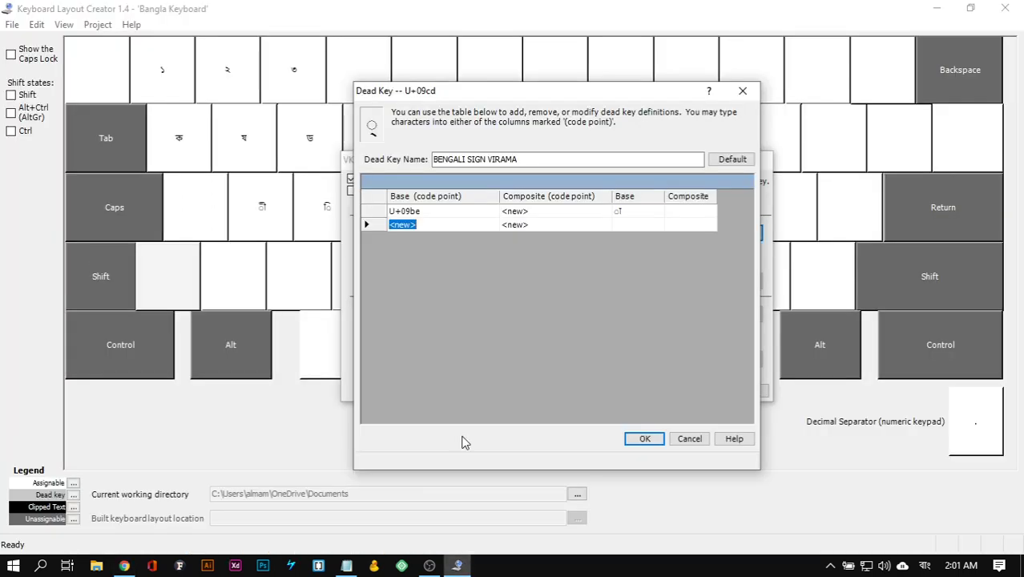
{"action": "key", "text": "ctrl+v"}
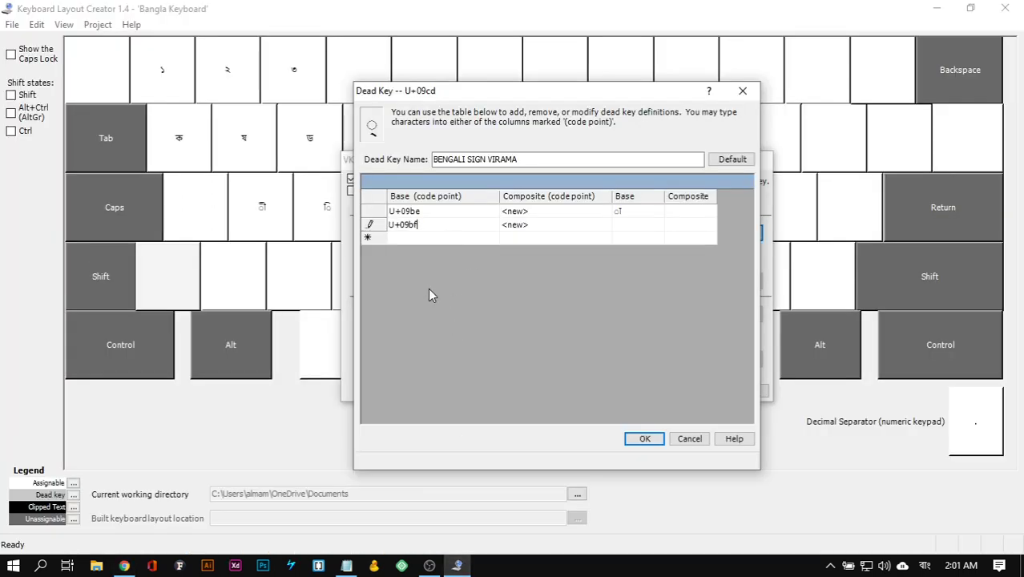
Step: Add a third dead key row with base code point U+09c0, copied from the browser's Bangla Sign Virama table
{"action": "left_click", "coordinate": [416, 239]}
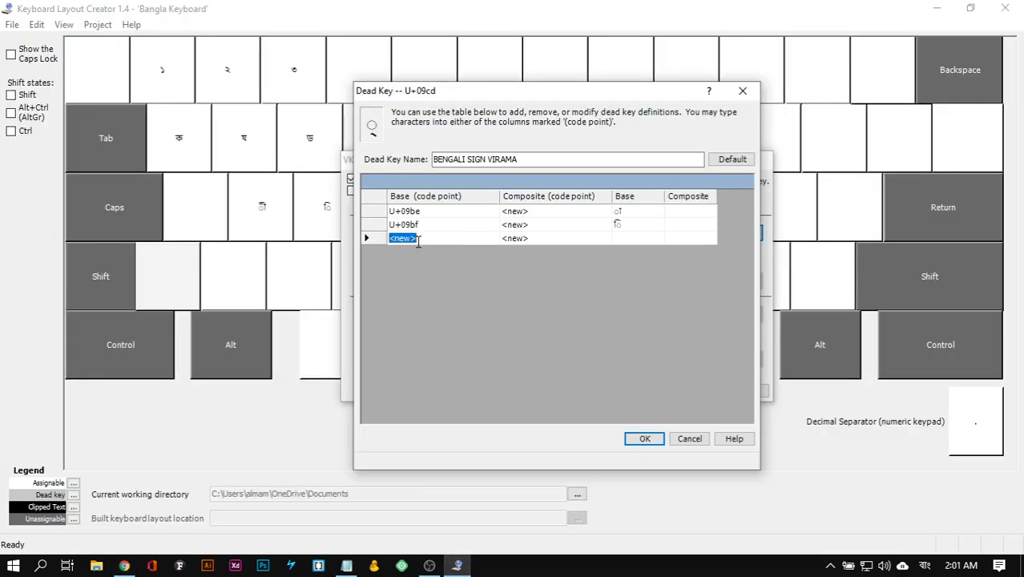
{"action": "left_click", "coordinate": [124, 566]}
{"action": "left_click_drag", "start_coordinate": [226, 328], "coordinate": [281, 329]}
{"action": "key", "text": "ctrl+c"}
{"action": "left_click", "coordinate": [457, 566]}
{"action": "key", "text": "ctrl+v"}
{"action": "left_click", "coordinate": [566, 241]}
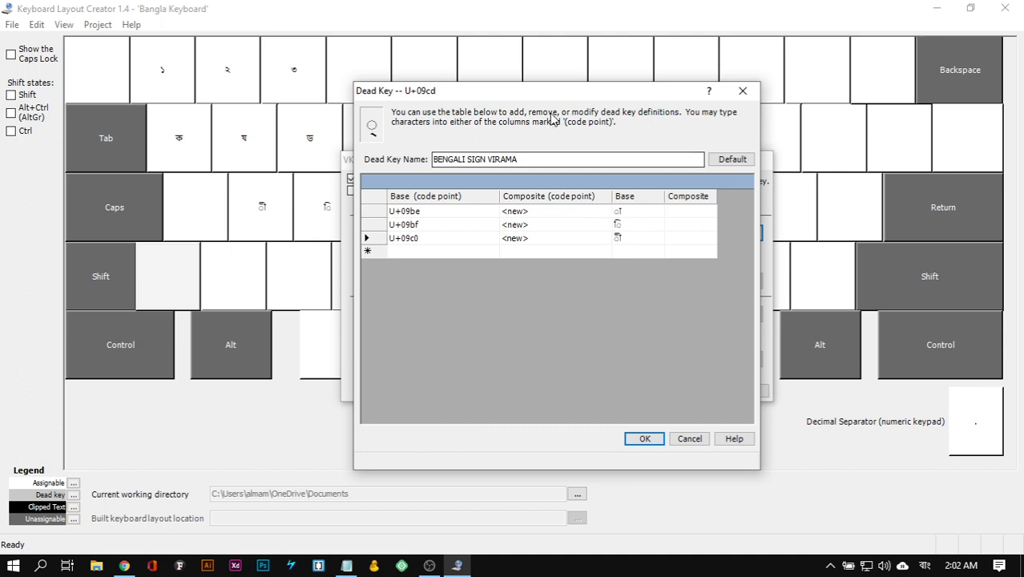
Step: Copy composite code point U+0986 from the browser's table and assign it to base U+09be in the dead key table
{"action": "left_click_drag", "start_coordinate": [560, 97], "coordinate": [419, 312]}
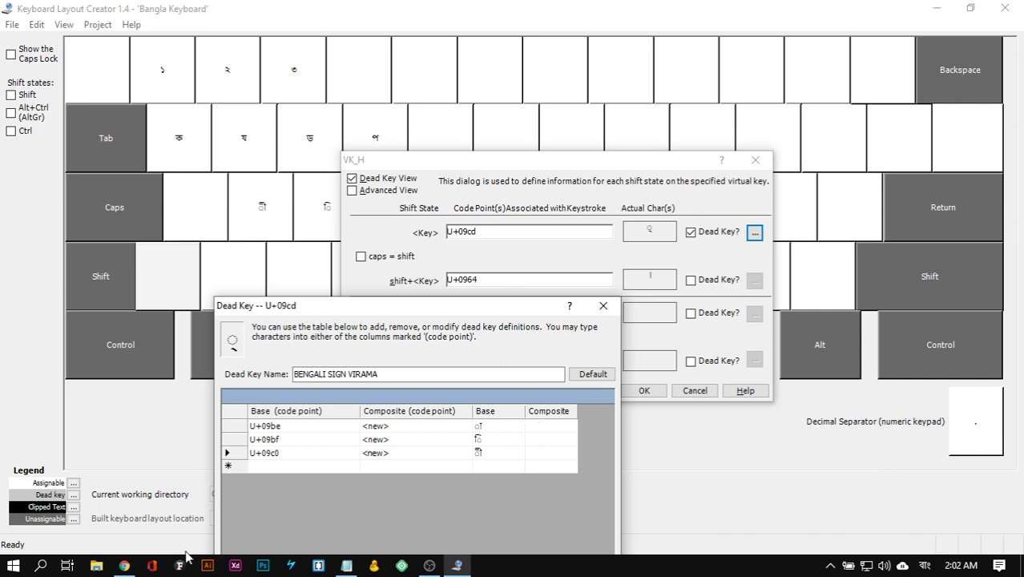
{"action": "left_click", "coordinate": [126, 565]}
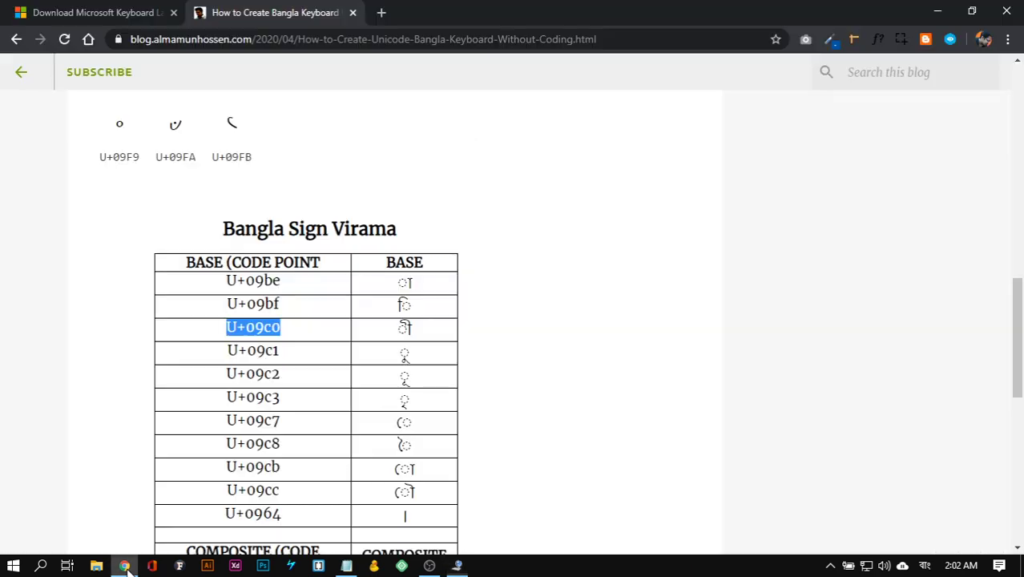
{"action": "left_click", "coordinate": [711, 350]}
{"action": "scroll", "coordinate": [592, 338], "scroll_direction": "down", "scroll_amount": 4}
{"action": "triple_click", "coordinate": [214, 290]}
{"action": "key", "text": "ctrl+c"}
{"action": "left_click", "coordinate": [457, 565]}
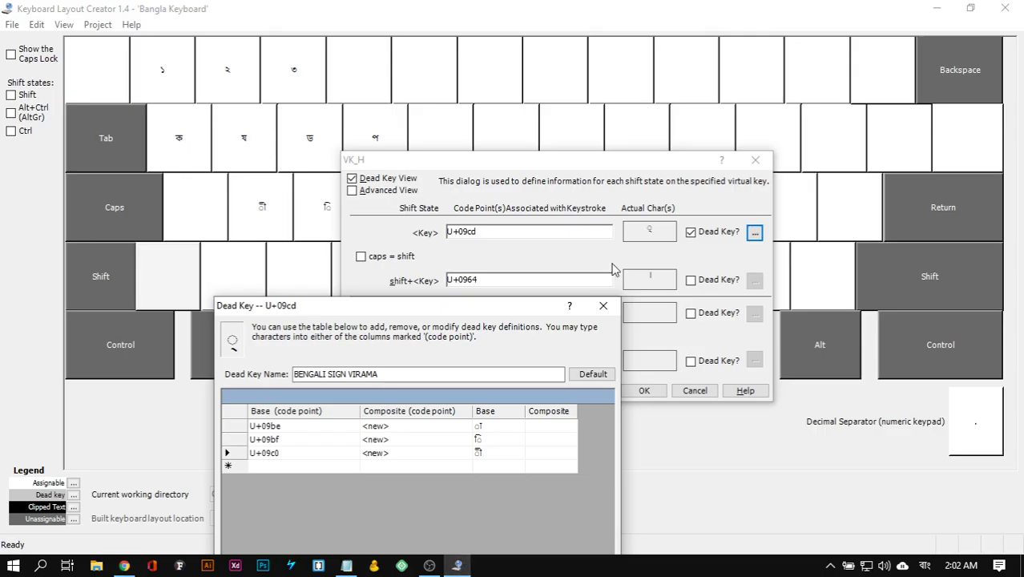
{"action": "left_click", "coordinate": [409, 427]}
{"action": "key", "text": "ctrl+v"}
{"action": "left_click", "coordinate": [544, 429]}
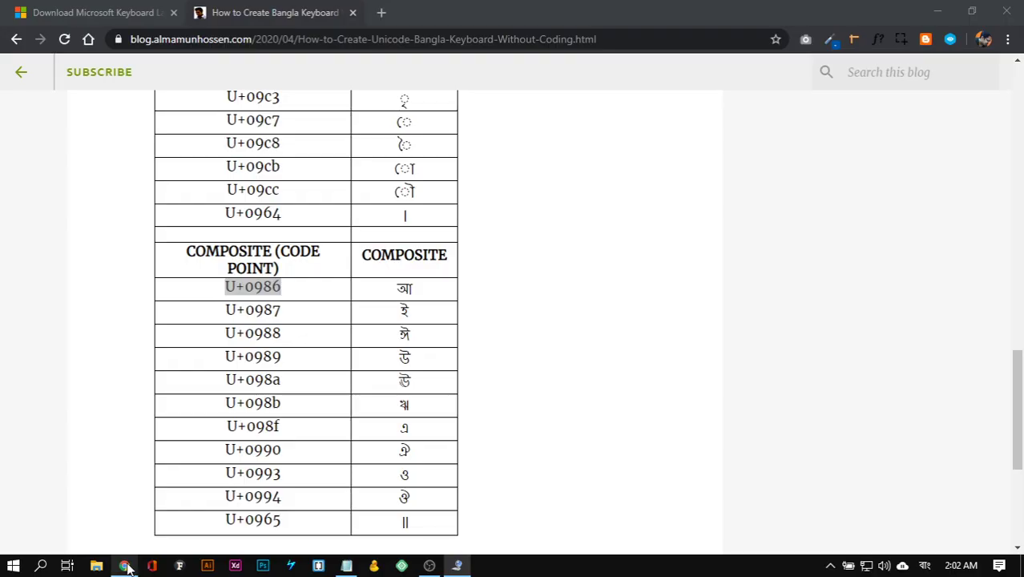
Step: Copy composite code point U+0987 from the browser's table and assign it to base U+09bf in the dead key table
{"action": "left_click", "coordinate": [125, 566]}
{"action": "left_click_drag", "start_coordinate": [296, 320], "coordinate": [225, 312]}
{"action": "key", "text": "ctrl+c"}
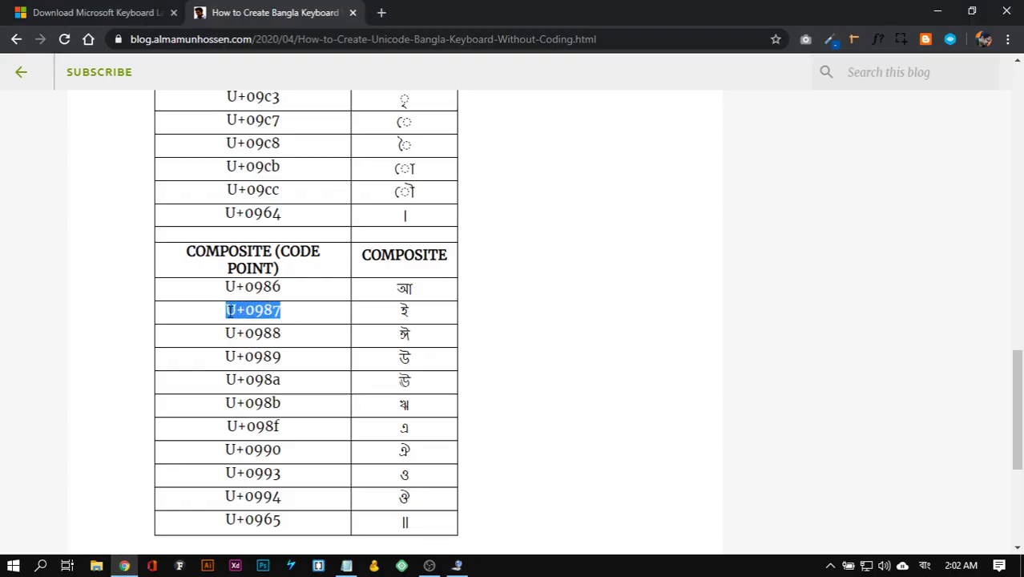
{"action": "left_click", "coordinate": [456, 566]}
{"action": "left_click", "coordinate": [404, 440]}
{"action": "key", "text": "ctrl+v"}
Step: Copy composite code point U+0988 from the browser's table and assign it to base U+09c0 in the dead key table
{"action": "left_click", "coordinate": [395, 454]}
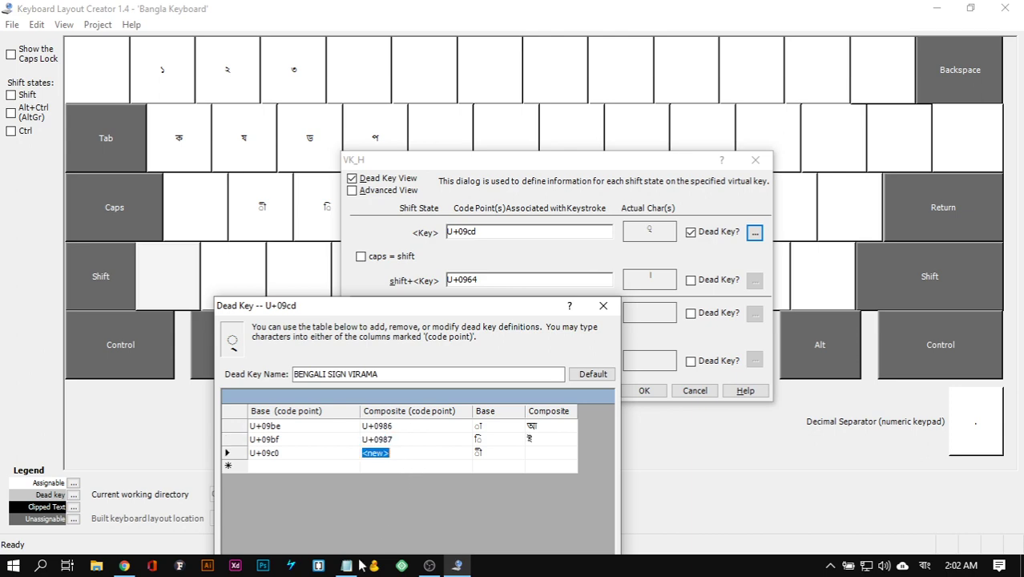
{"action": "left_click", "coordinate": [124, 566]}
{"action": "left_click_drag", "start_coordinate": [293, 336], "coordinate": [227, 335]}
{"action": "key", "text": "ctrl+c"}
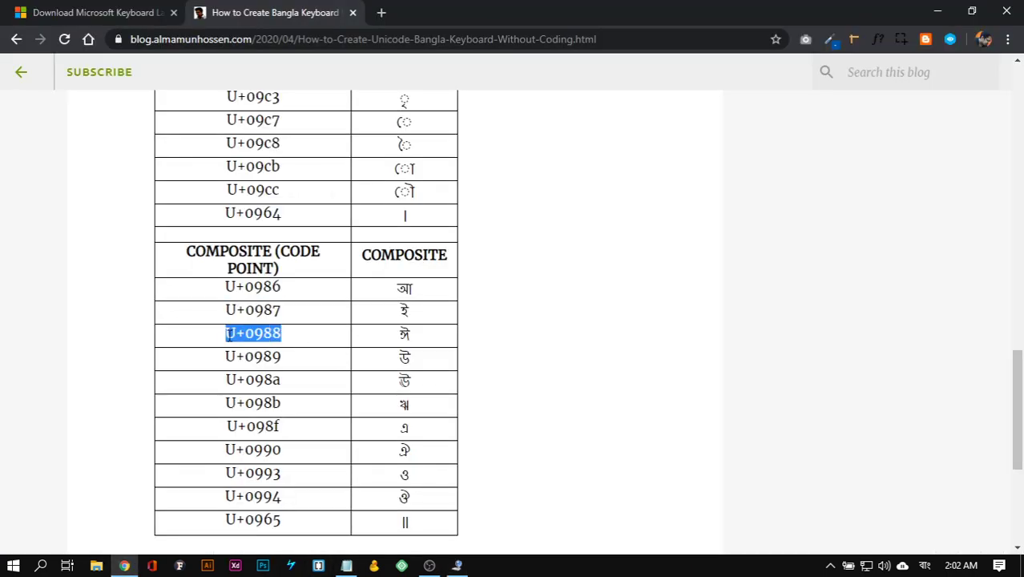
{"action": "left_click", "coordinate": [457, 566]}
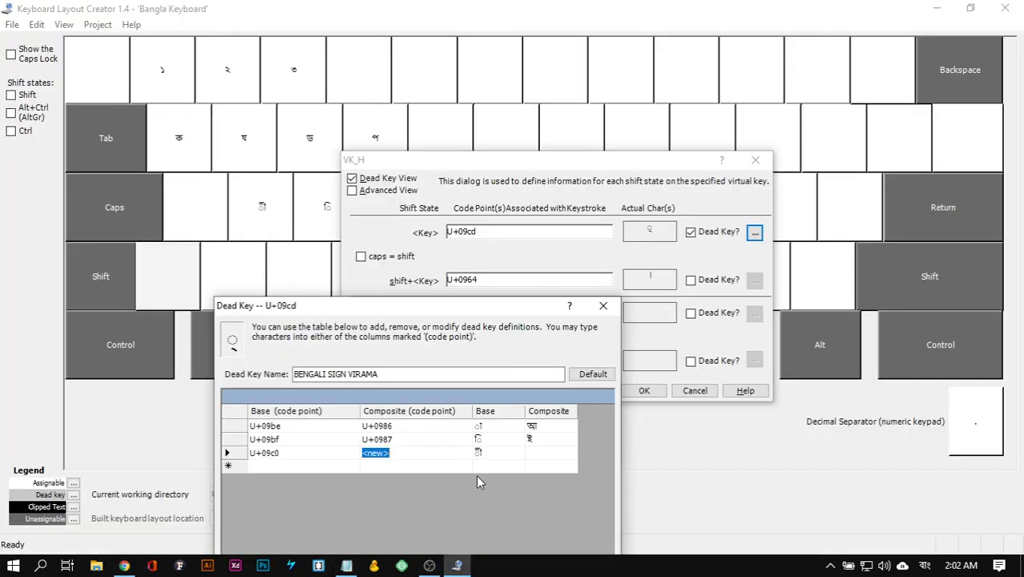
{"action": "key", "text": "ctrl+v"}
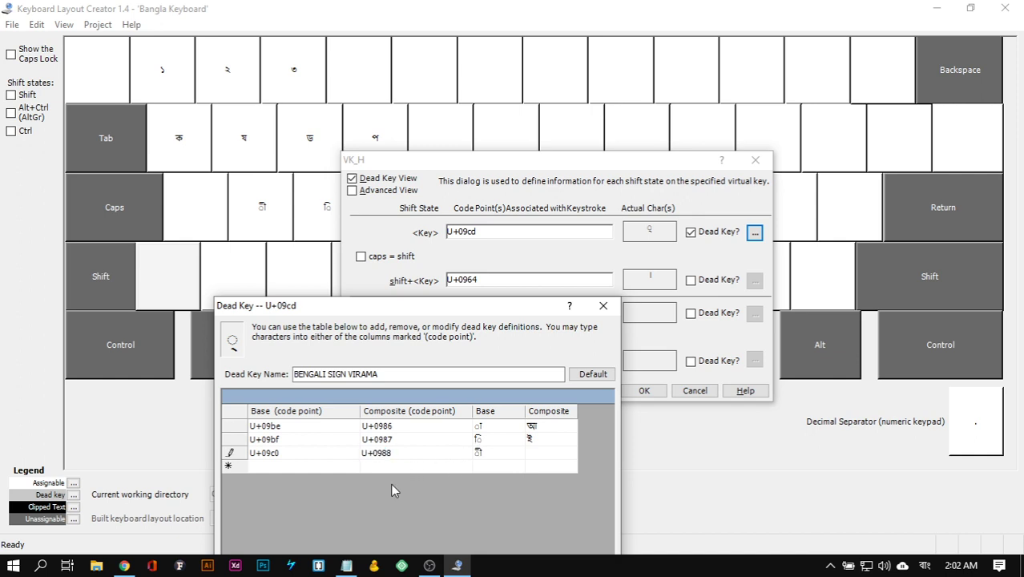
{"action": "left_click", "coordinate": [553, 453]}
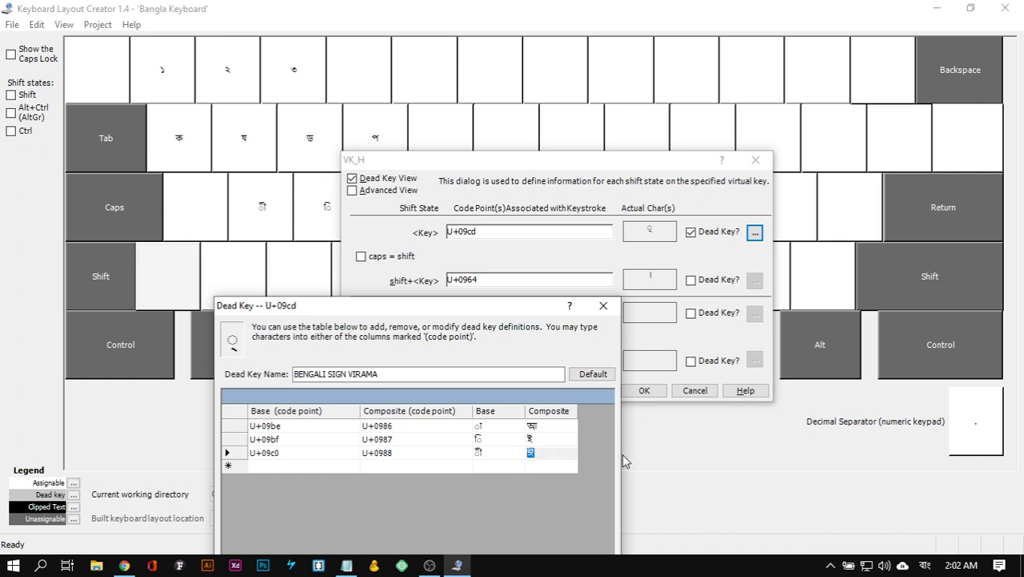
Step: Examine the remaining base and composite pairs in the browser's Bangla Sign Virama table, including the । and ॥ entries
{"action": "left_click_drag", "start_coordinate": [463, 307], "coordinate": [498, 195]}
{"action": "left_click", "coordinate": [124, 566]}
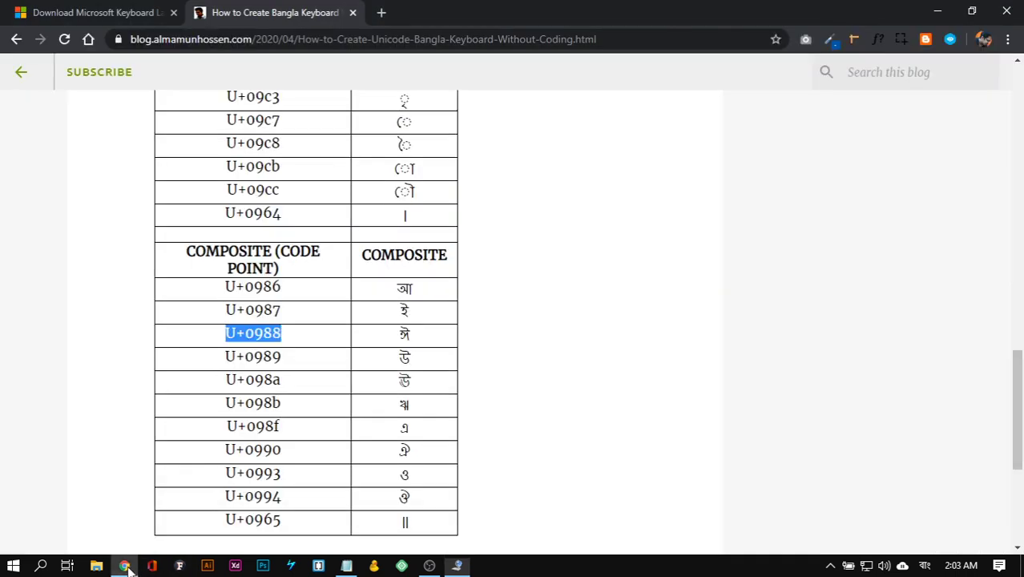
{"action": "scroll", "coordinate": [354, 292], "scroll_direction": "down", "scroll_amount": 3}
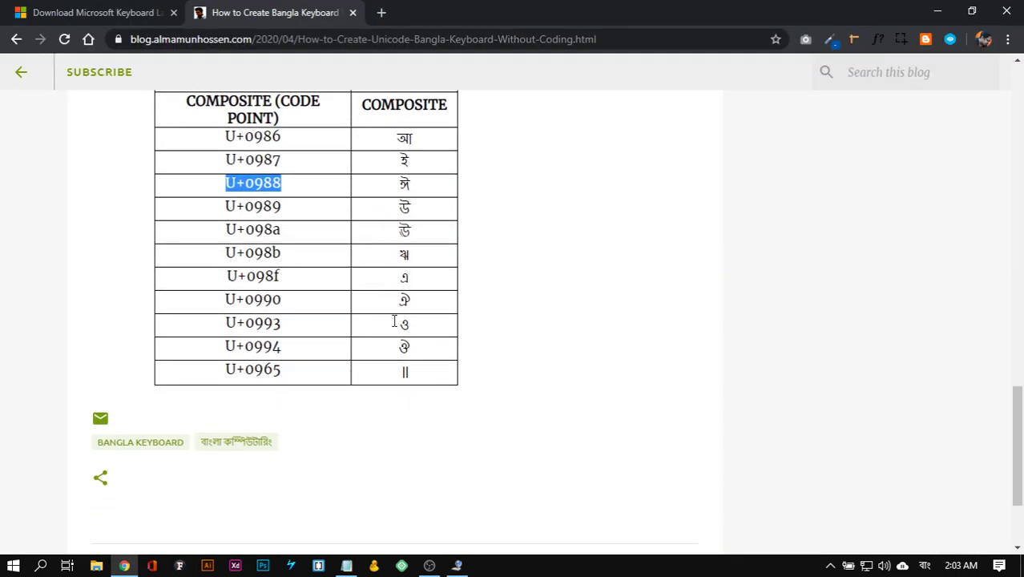
{"action": "left_click", "coordinate": [404, 370]}
{"action": "left_click_drag", "start_coordinate": [381, 378], "coordinate": [432, 377]}
{"action": "left_click", "coordinate": [727, 365]}
{"action": "scroll", "coordinate": [613, 375], "scroll_direction": "up", "scroll_amount": 3}
{"action": "left_click_drag", "start_coordinate": [402, 290], "coordinate": [415, 293]}
{"action": "left_click", "coordinate": [583, 300]}
{"action": "scroll", "coordinate": [493, 311], "scroll_direction": "up", "scroll_amount": 3}
{"action": "scroll", "coordinate": [497, 327], "scroll_direction": "down", "scroll_amount": 3}
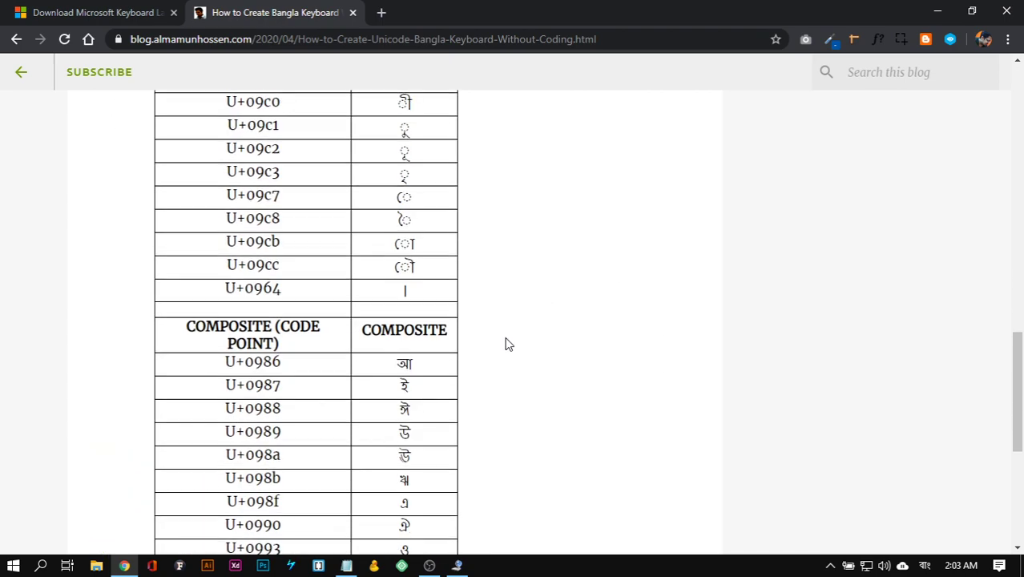
Step: Return to Keyboard Layout Creator and accept both the dead key definitions and the VK_H key settings
{"action": "left_click", "coordinate": [457, 565]}
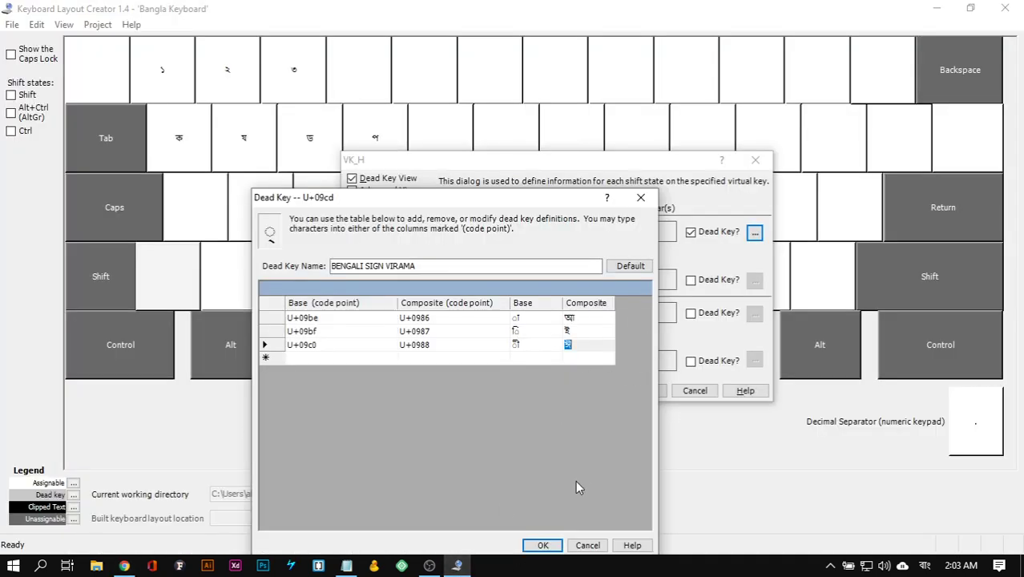
{"action": "left_click_drag", "start_coordinate": [522, 205], "coordinate": [534, 118]}
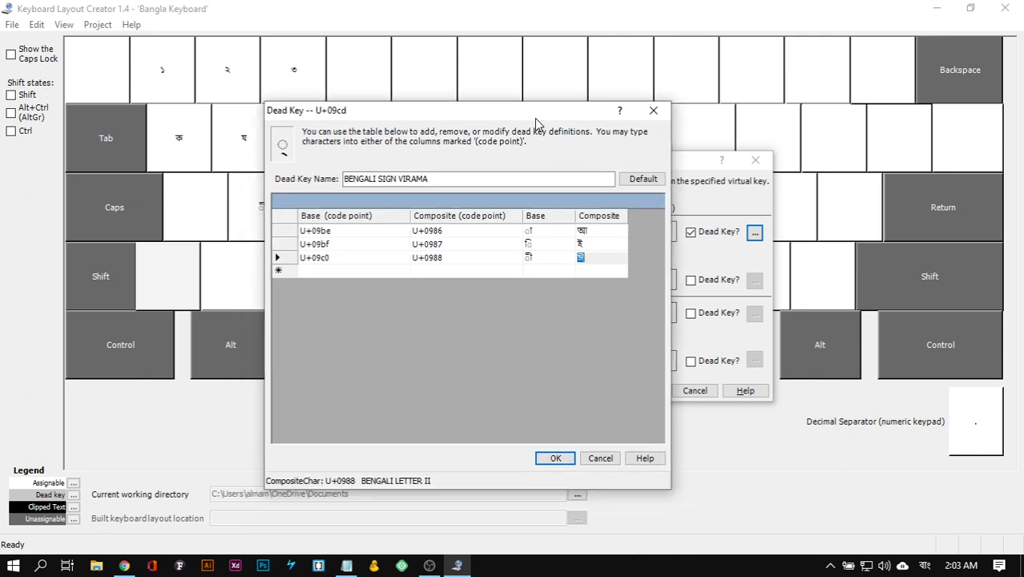
{"action": "left_click", "coordinate": [556, 456]}
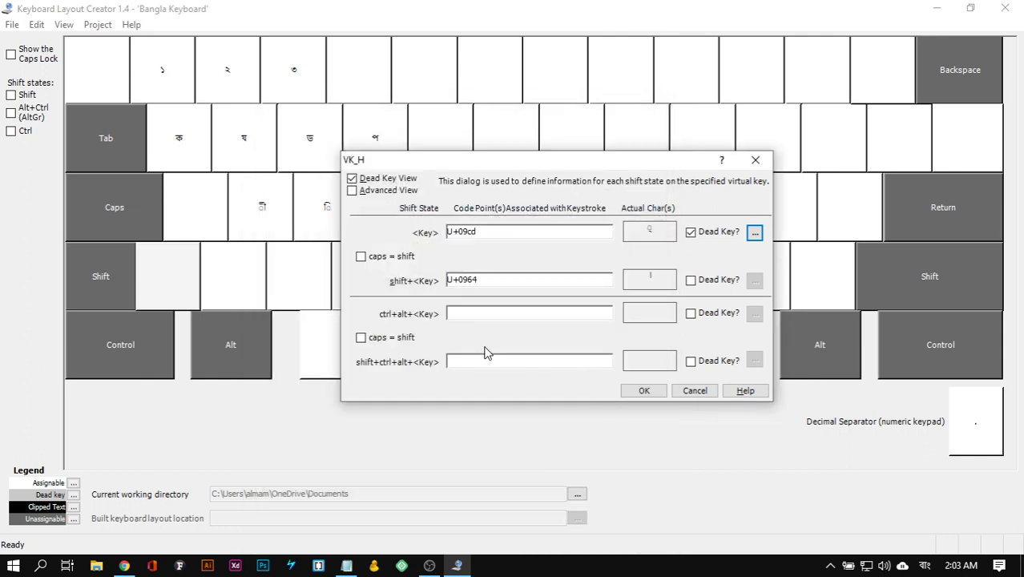
{"action": "left_click", "coordinate": [646, 392]}
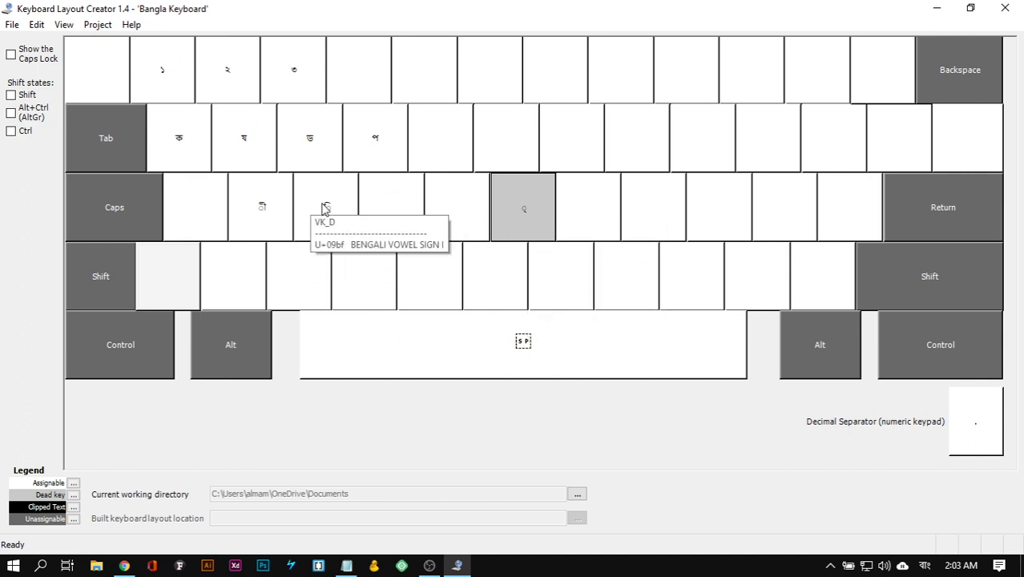
Step: Test the keyboard layout with the system input language set to English, producing ই and ঈ, and close the test
{"action": "left_click", "coordinate": [98, 25]}
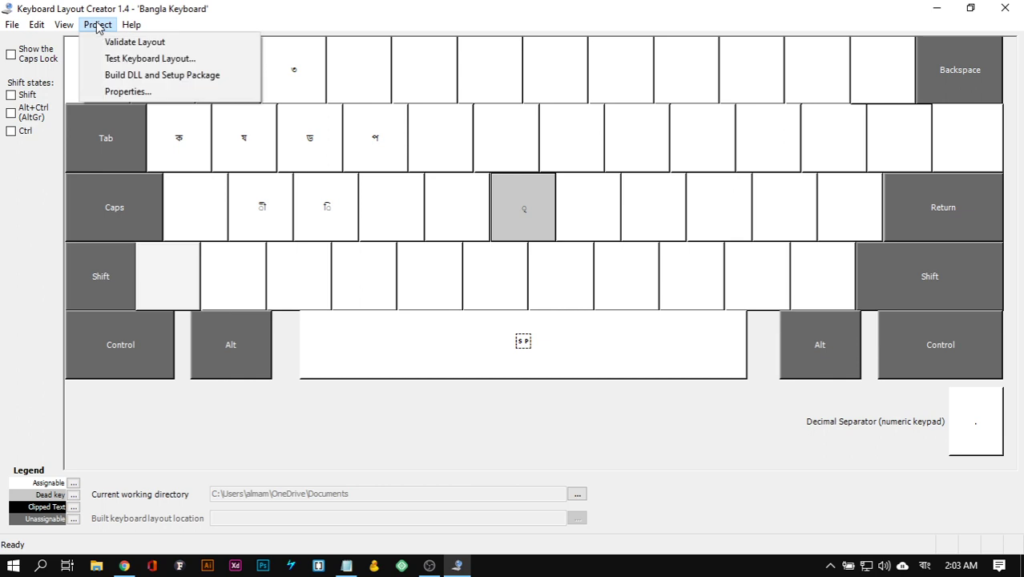
{"action": "left_click", "coordinate": [140, 60]}
{"action": "left_click_drag", "start_coordinate": [497, 84], "coordinate": [699, 160]}
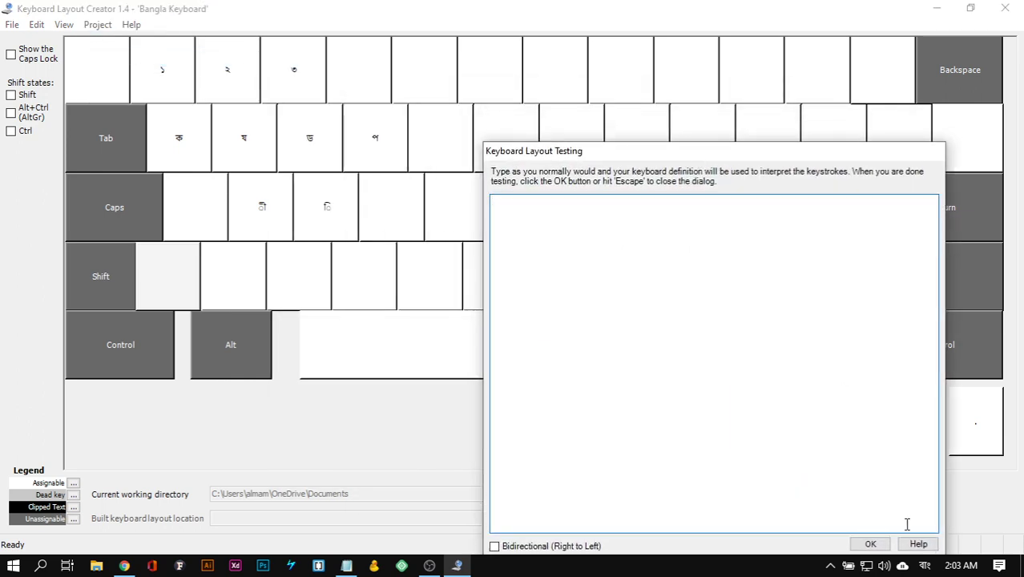
{"action": "left_click", "coordinate": [923, 565]}
{"action": "left_click", "coordinate": [850, 393]}
{"action": "left_click_drag", "start_coordinate": [591, 157], "coordinate": [719, 158]}
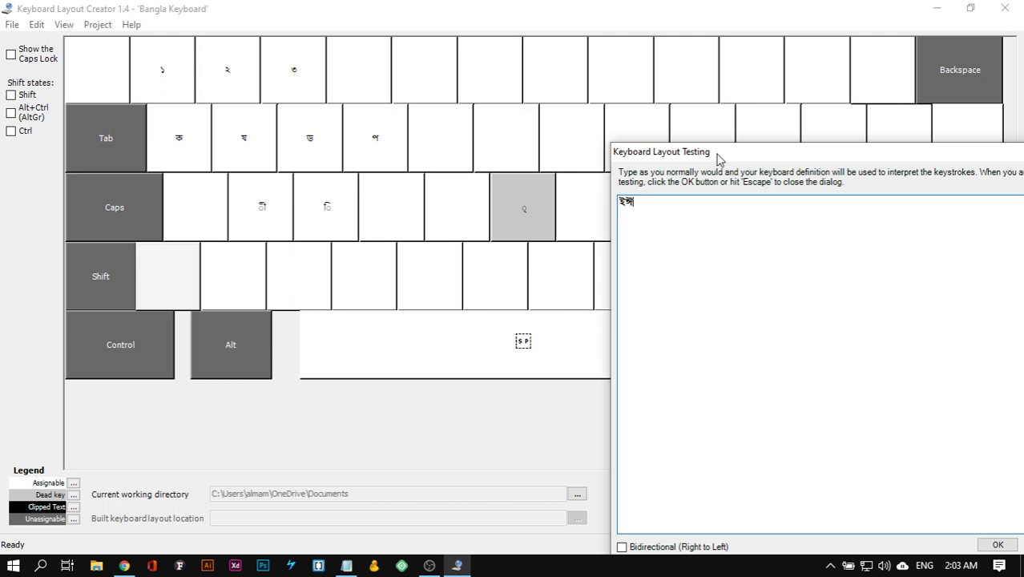
{"action": "left_click_drag", "start_coordinate": [719, 159], "coordinate": [360, 122]}
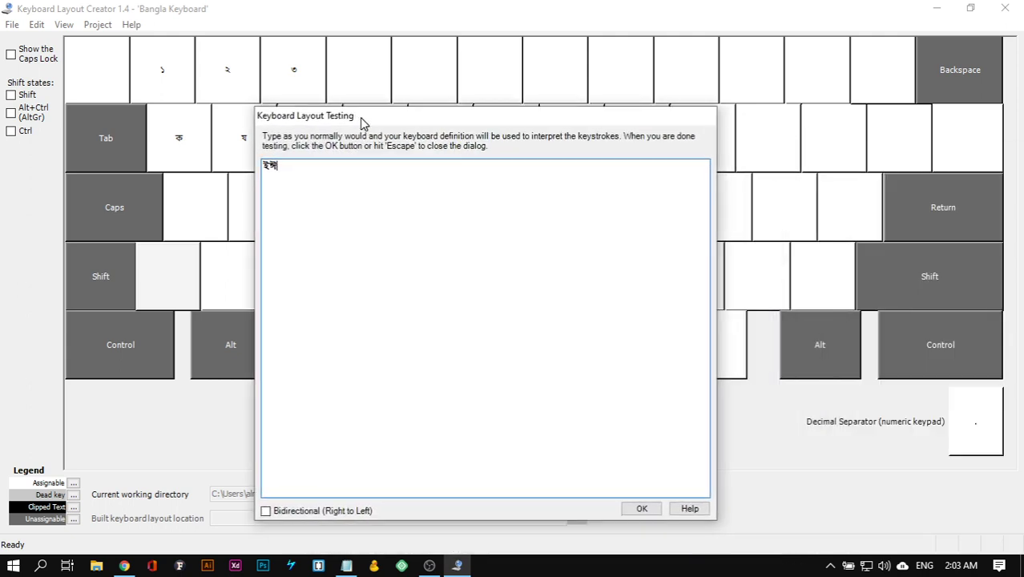
{"action": "left_click", "coordinate": [641, 510]}
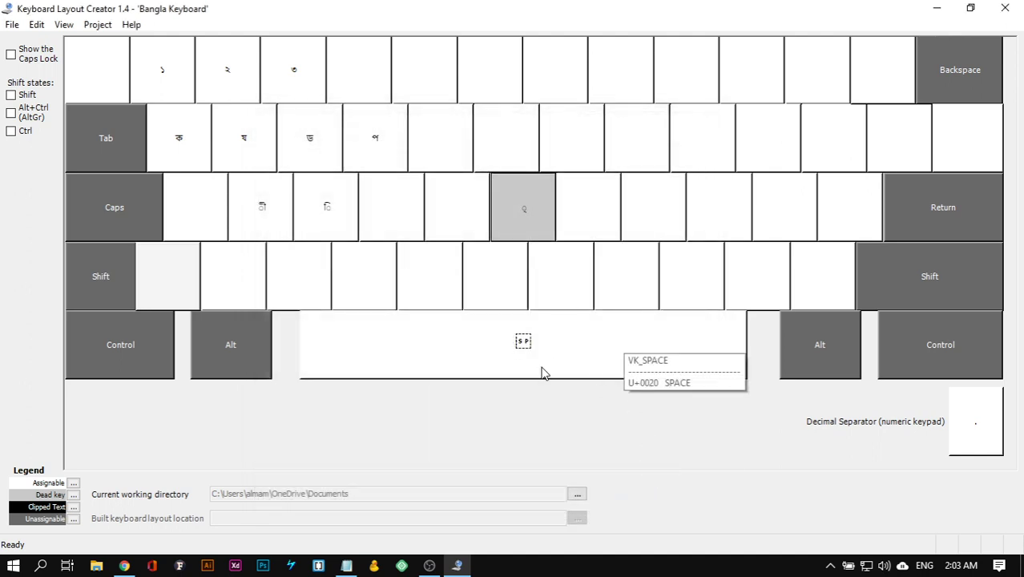
Step: Restore the layout editor to a smaller window, minimize the browser, and place the editor over the desktop
{"action": "left_click", "coordinate": [970, 8]}
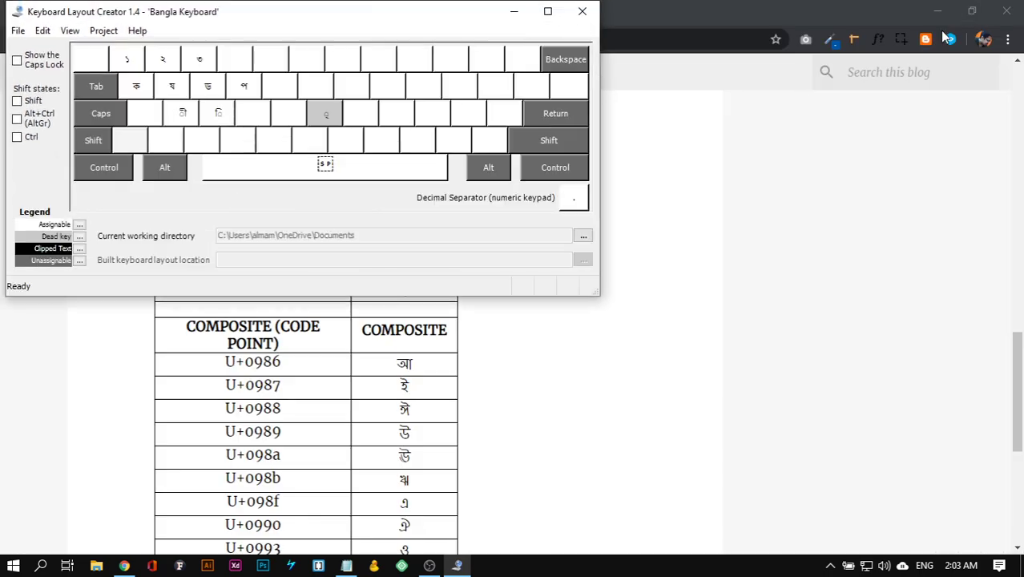
{"action": "left_click", "coordinate": [937, 10]}
{"action": "left_click_drag", "start_coordinate": [377, 22], "coordinate": [537, 86]}
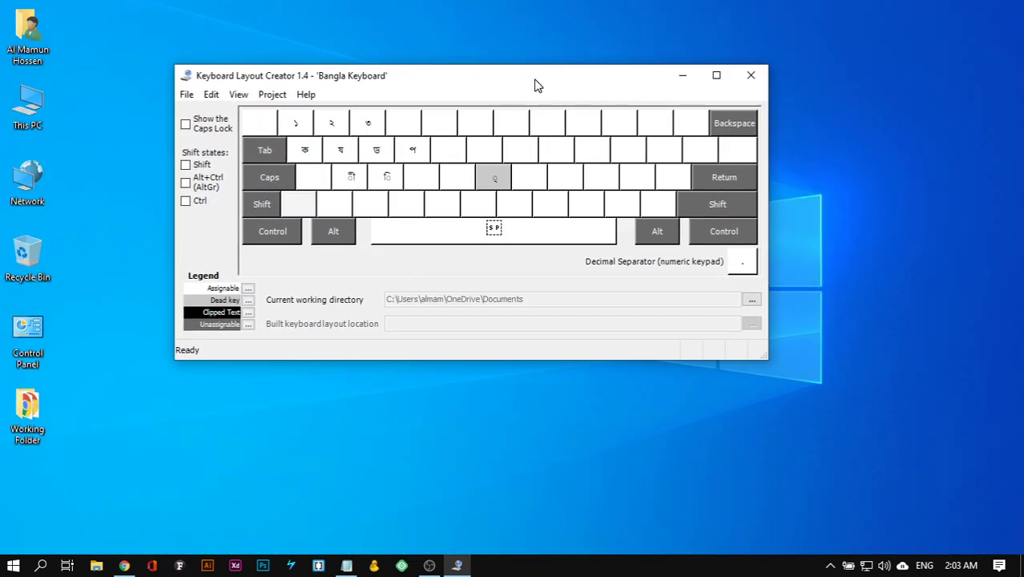
Step: Load the existing Bangla keyboard layout in place of the current one and move the editor window lower on the desktop
{"action": "left_click", "coordinate": [186, 94]}
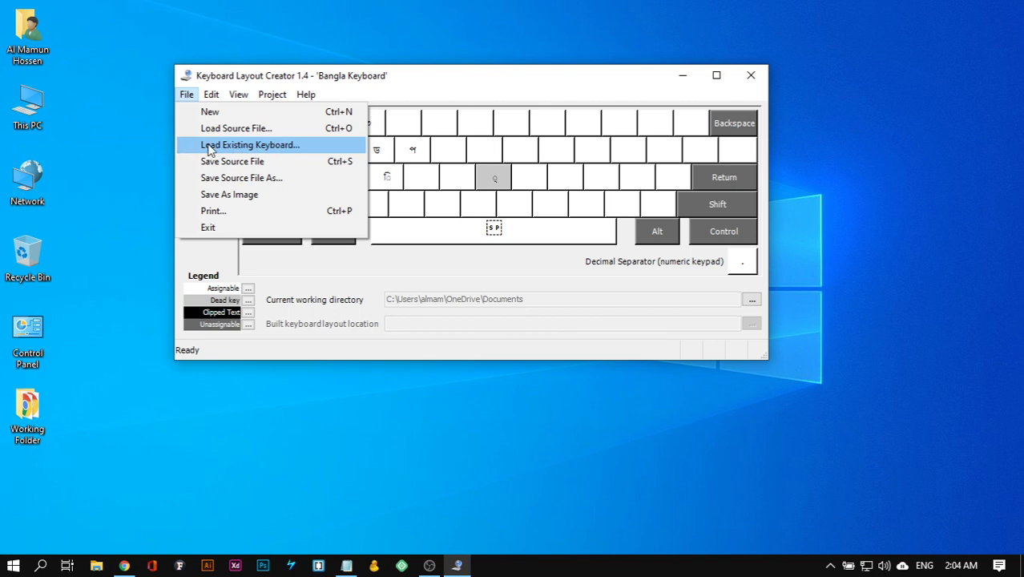
{"action": "left_click", "coordinate": [278, 145]}
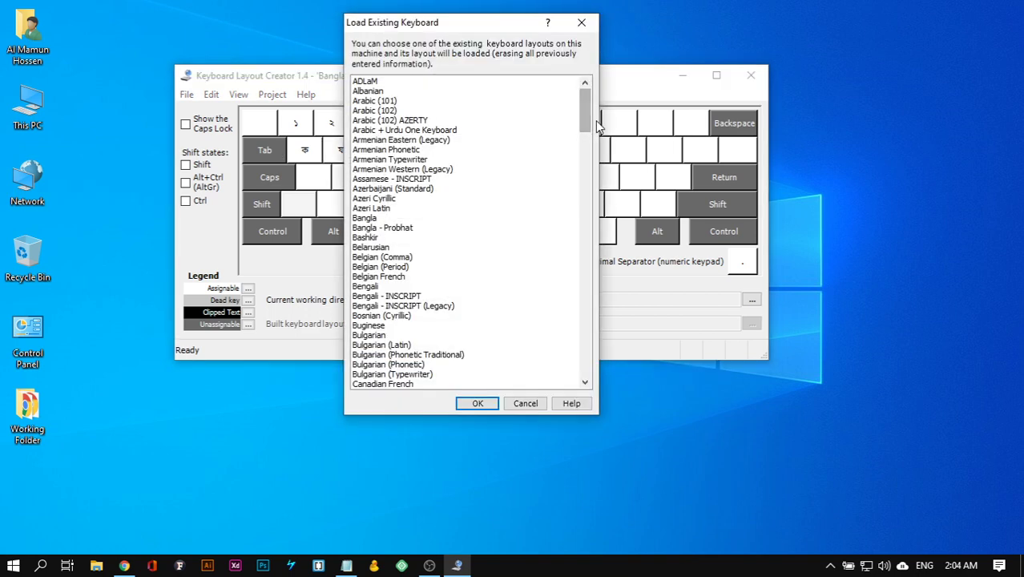
{"action": "left_click", "coordinate": [376, 219]}
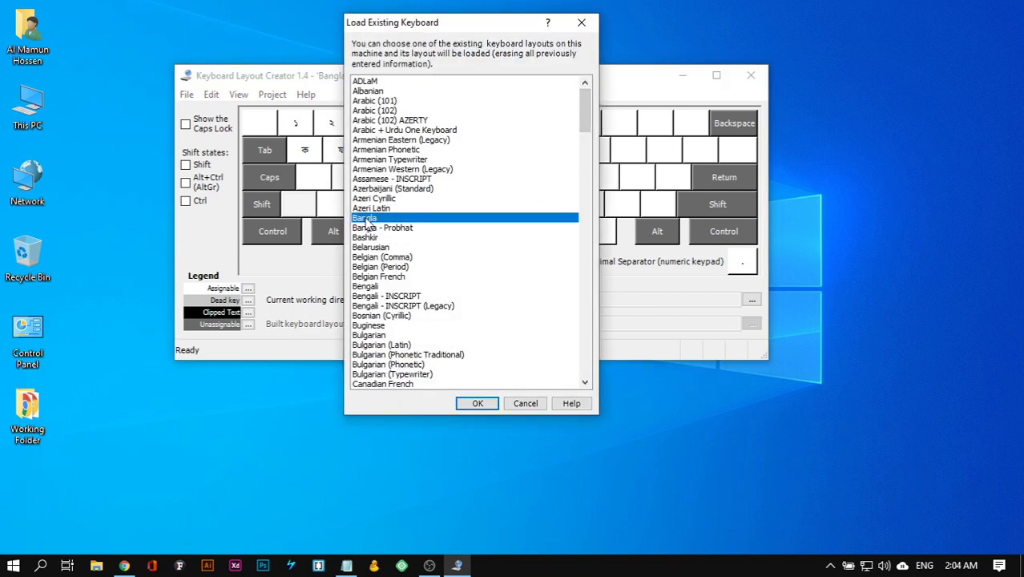
{"action": "left_click", "coordinate": [471, 404]}
{"action": "left_click", "coordinate": [566, 335]}
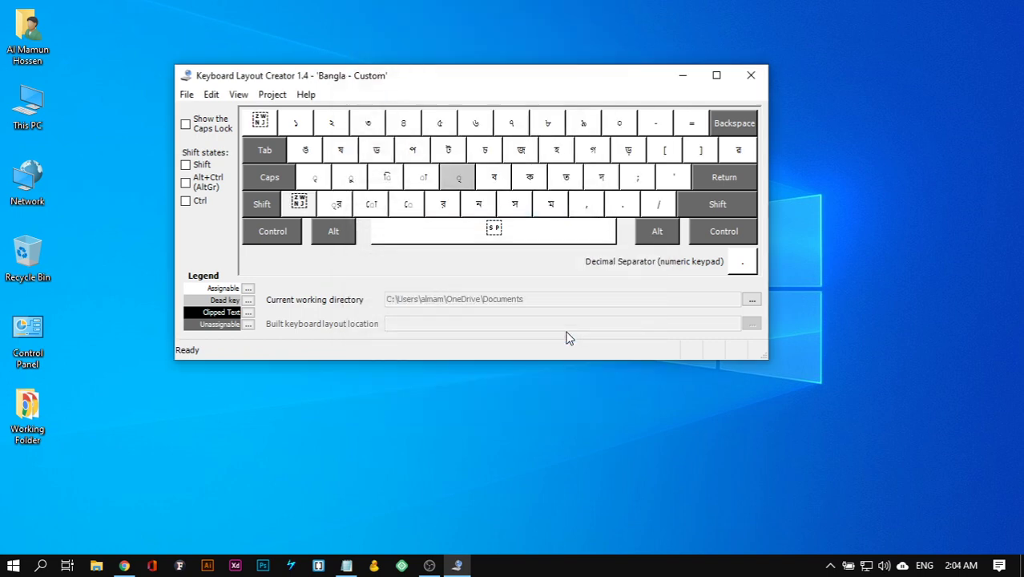
{"action": "left_click_drag", "start_coordinate": [487, 77], "coordinate": [483, 130]}
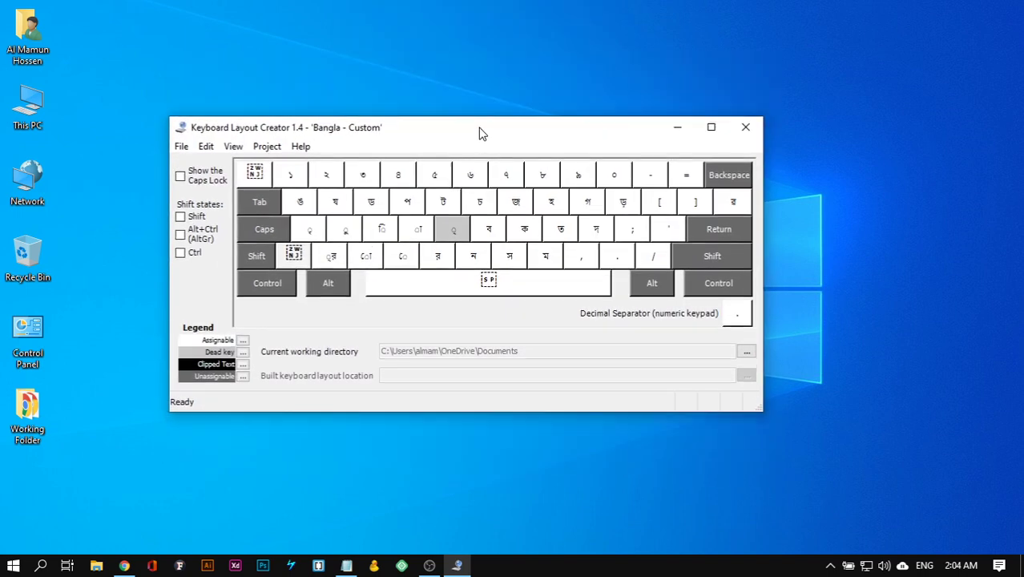
Step: Maximize the layout editor and review the Shift-state characters, ending with the Shift state turned off
{"action": "left_click", "coordinate": [180, 217]}
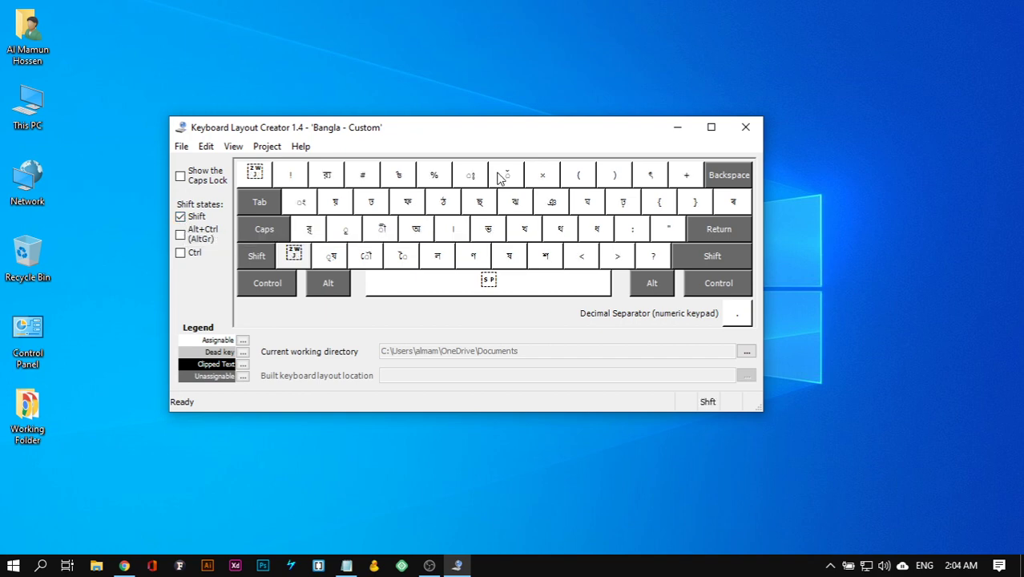
{"action": "left_click", "coordinate": [711, 128]}
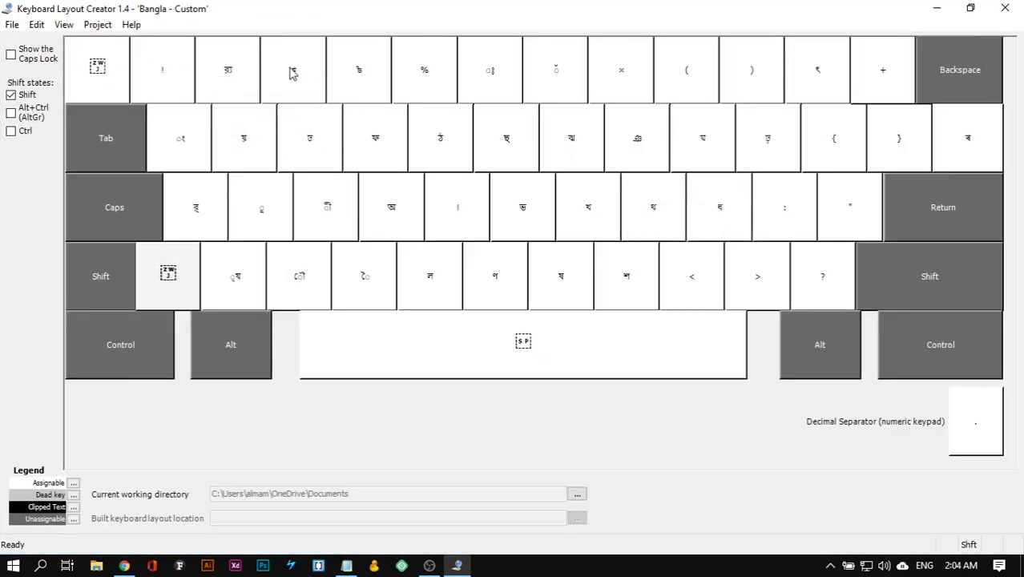
{"action": "left_click", "coordinate": [12, 95]}
Step: Set the font size of the key characters to 12
{"action": "left_click", "coordinate": [64, 24]}
{"action": "mouse_move", "coordinate": [97, 25]}
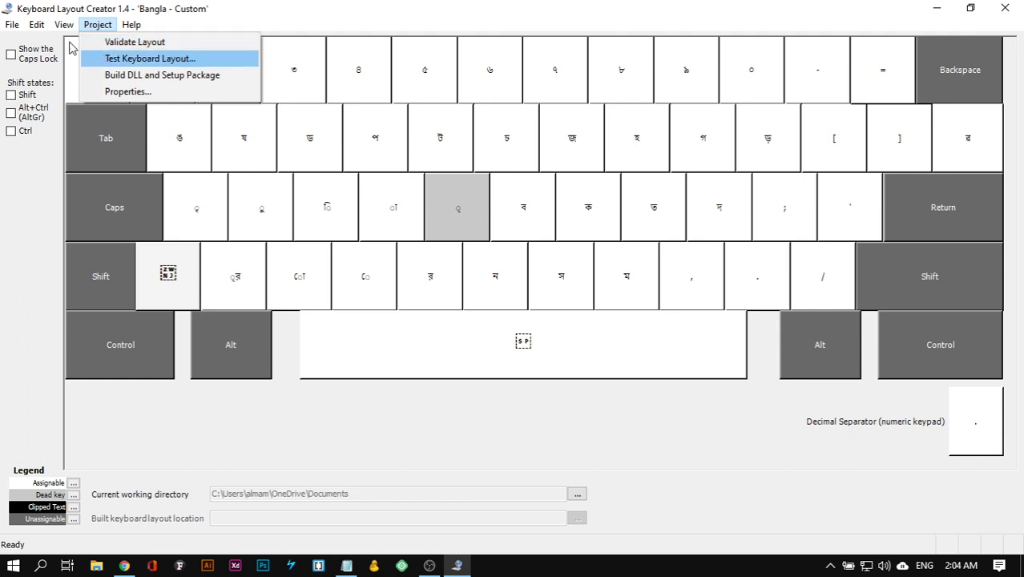
{"action": "mouse_move", "coordinate": [63, 25]}
{"action": "left_click", "coordinate": [85, 44]}
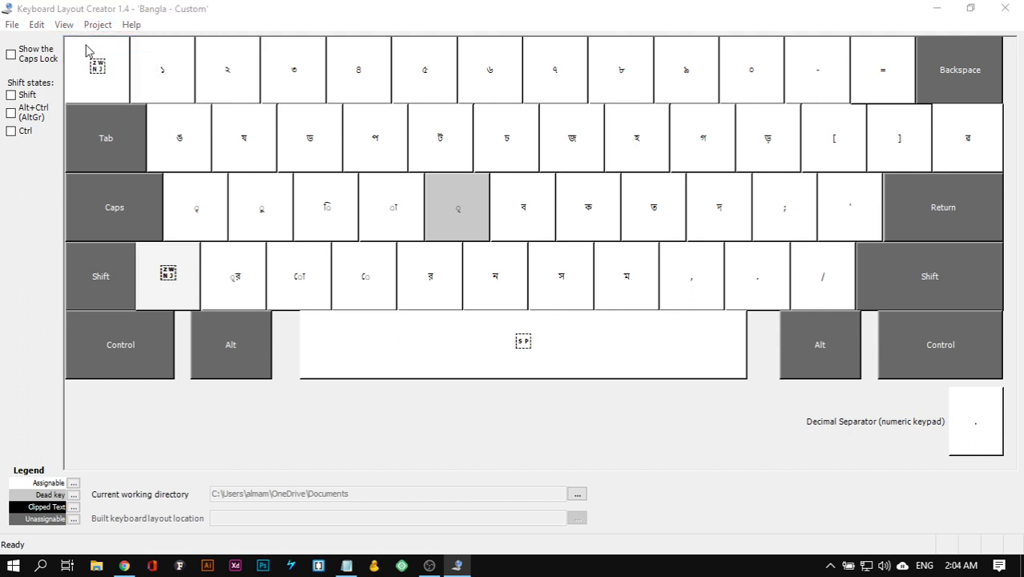
{"action": "left_click", "coordinate": [574, 197]}
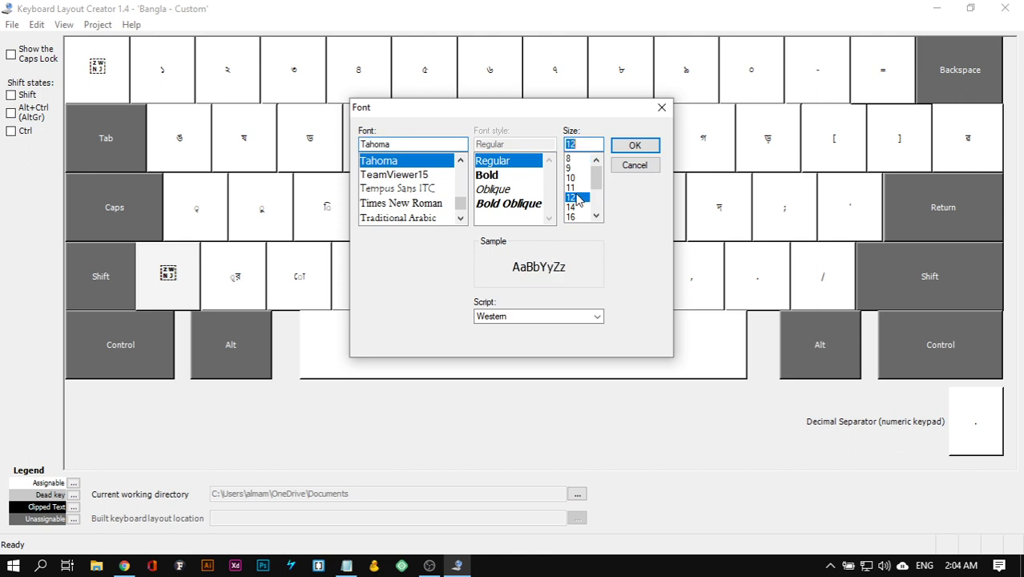
{"action": "left_click", "coordinate": [633, 145]}
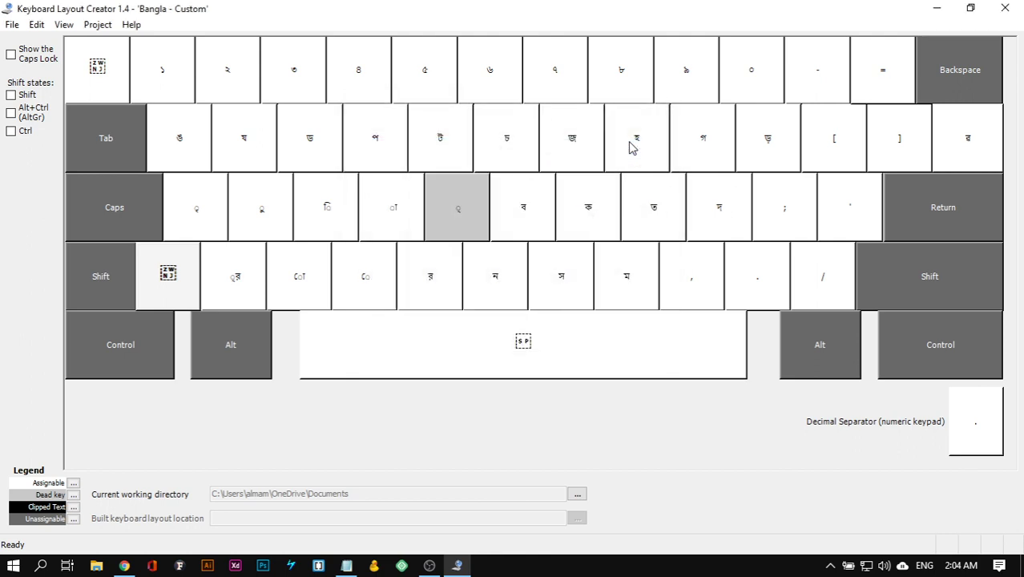
Step: Look at the keyboard layout type choices in the view options and close them without changes
{"action": "left_click", "coordinate": [64, 24]}
{"action": "left_click", "coordinate": [93, 60]}
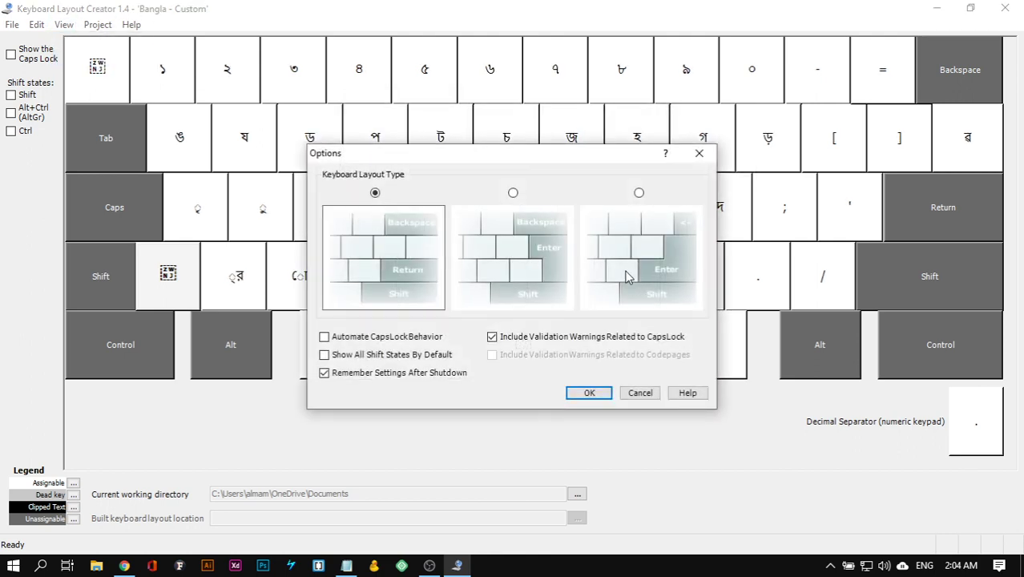
{"action": "left_click", "coordinate": [697, 154]}
Step: Reopen the key font settings, review the font, style and size choices, and accept them unchanged
{"action": "left_click", "coordinate": [63, 24]}
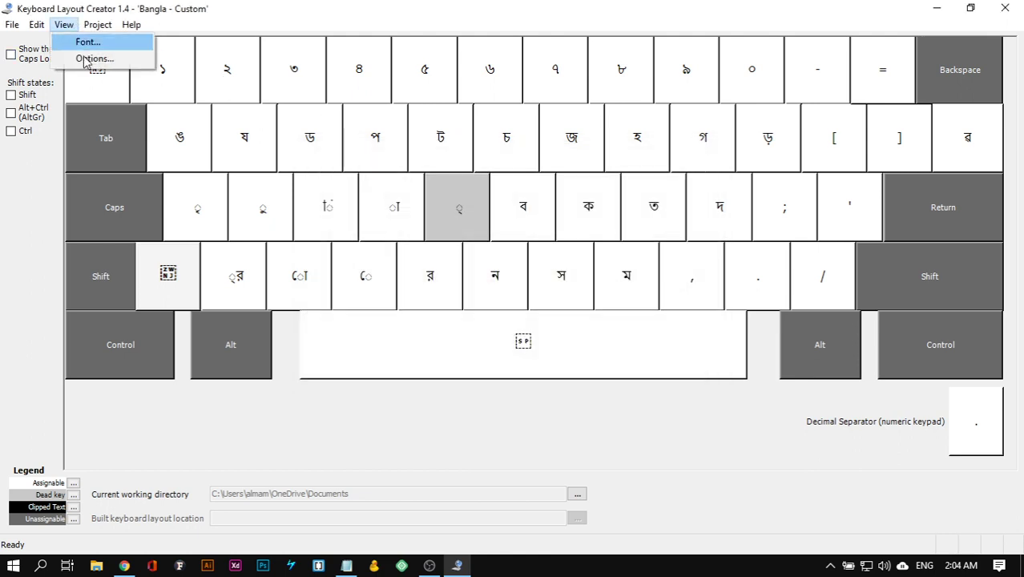
{"action": "left_click", "coordinate": [85, 38]}
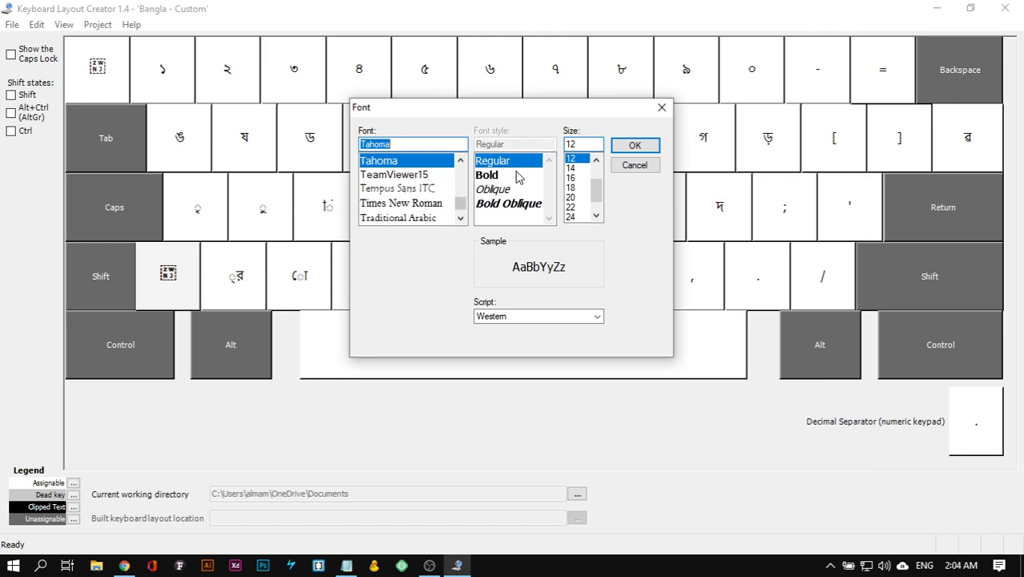
{"action": "left_click_drag", "start_coordinate": [575, 115], "coordinate": [519, 113]}
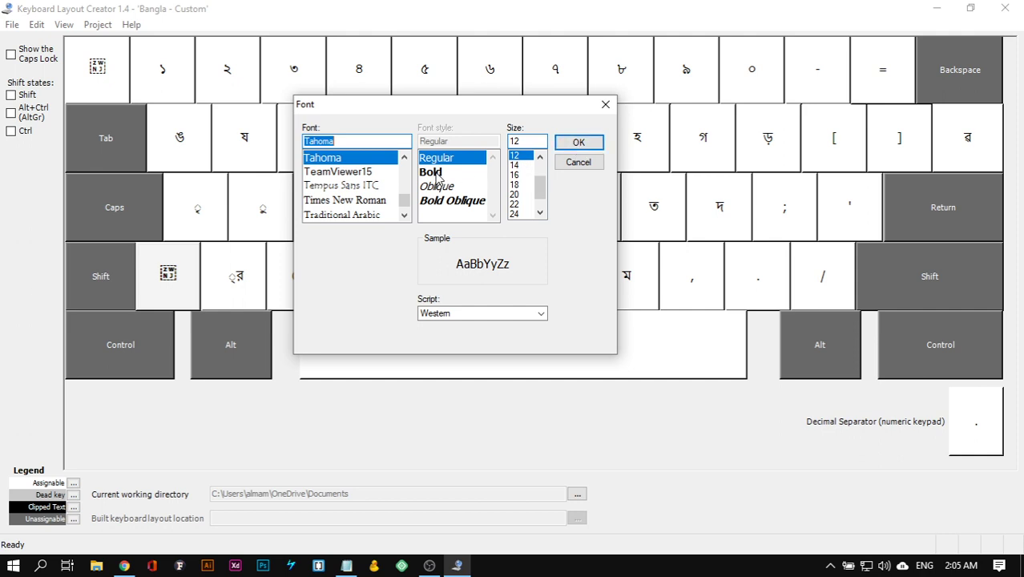
{"action": "left_click_drag", "start_coordinate": [575, 147], "coordinate": [481, 164]}
{"action": "left_click", "coordinate": [577, 141]}
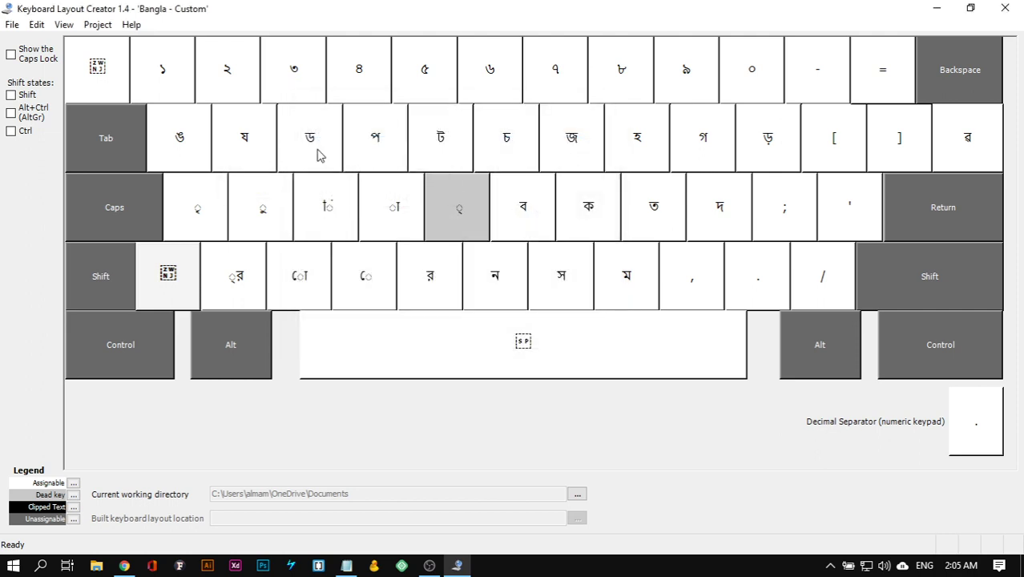
Step: Check the VK_Q key's character without changing it, and examine the layout's characters in the Shift and Alt+Ctrl (AltGr) states
{"action": "left_click", "coordinate": [168, 132]}
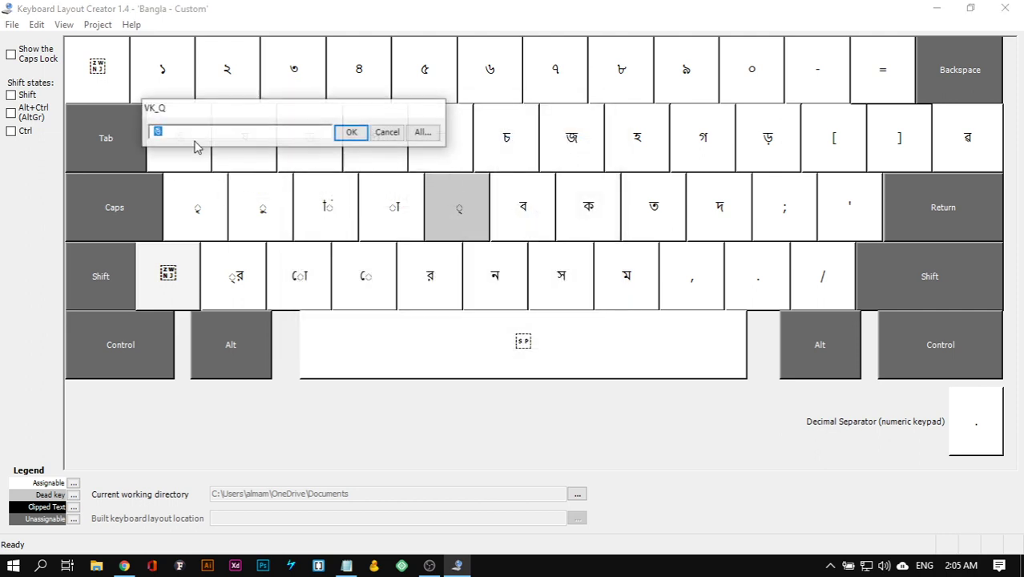
{"action": "left_click", "coordinate": [388, 135]}
{"action": "left_click", "coordinate": [11, 94]}
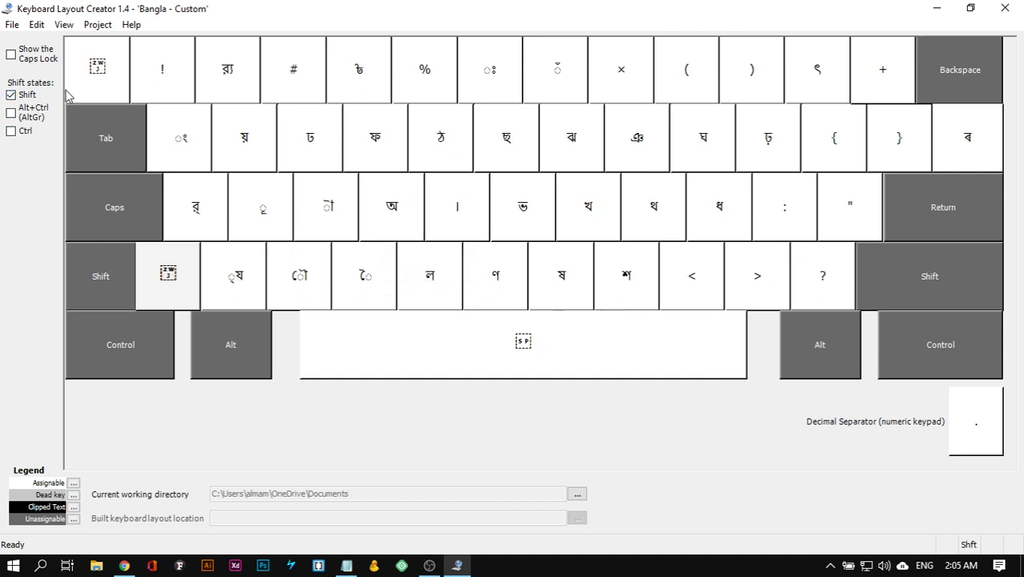
{"action": "left_click", "coordinate": [12, 95]}
{"action": "left_click", "coordinate": [12, 113]}
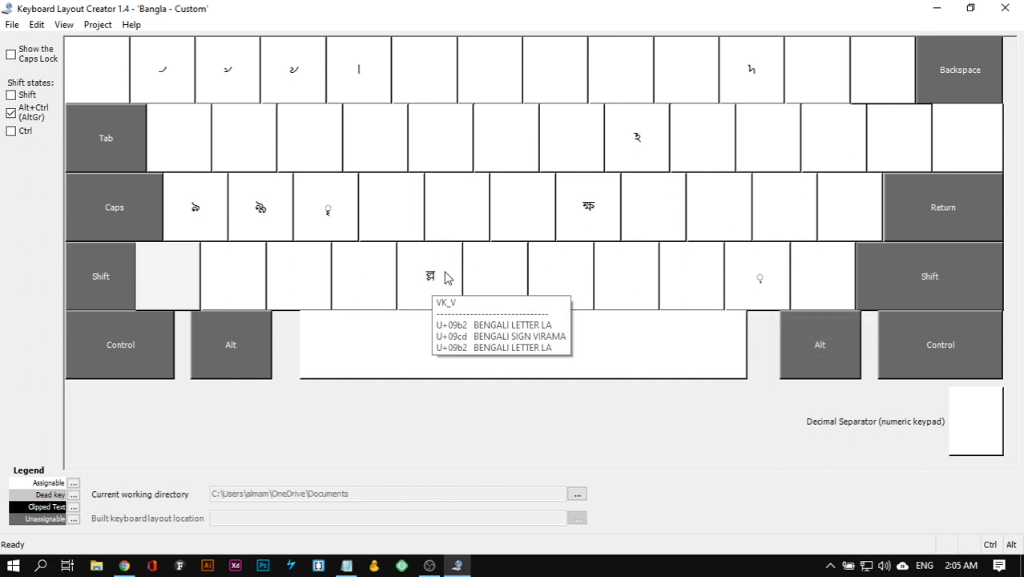
{"action": "left_click", "coordinate": [12, 113]}
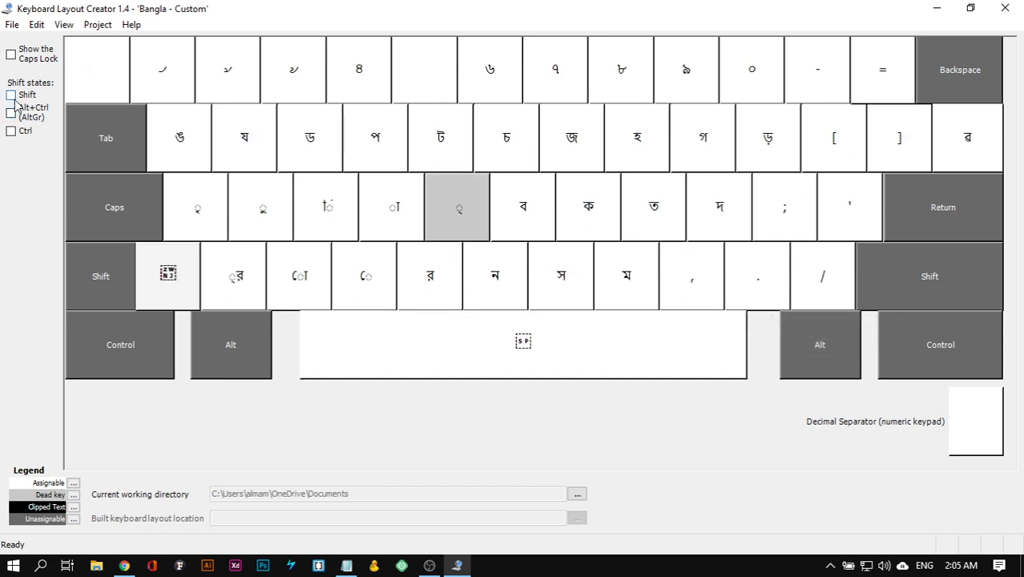
{"action": "left_click", "coordinate": [11, 95]}
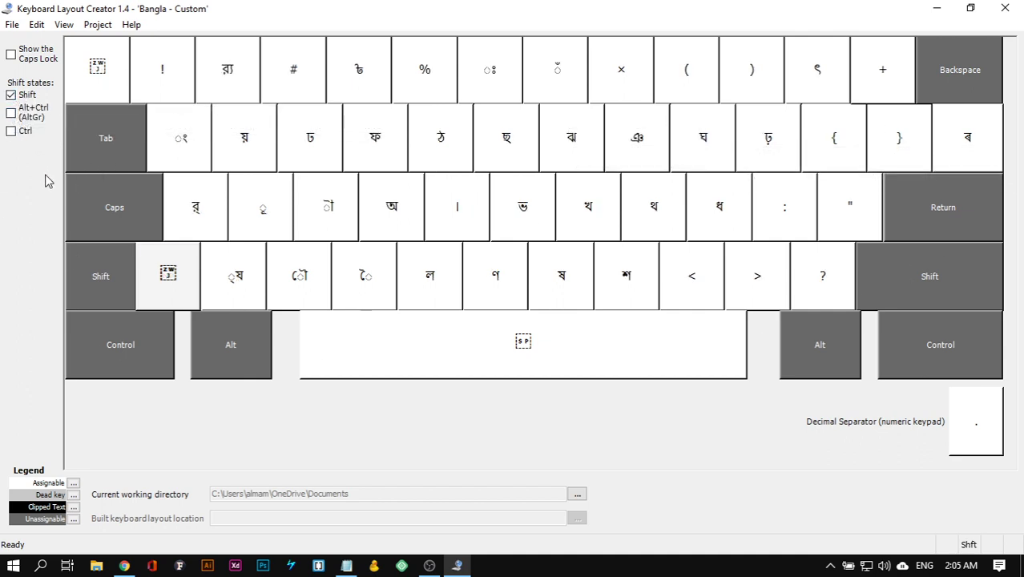
{"action": "left_click", "coordinate": [11, 94]}
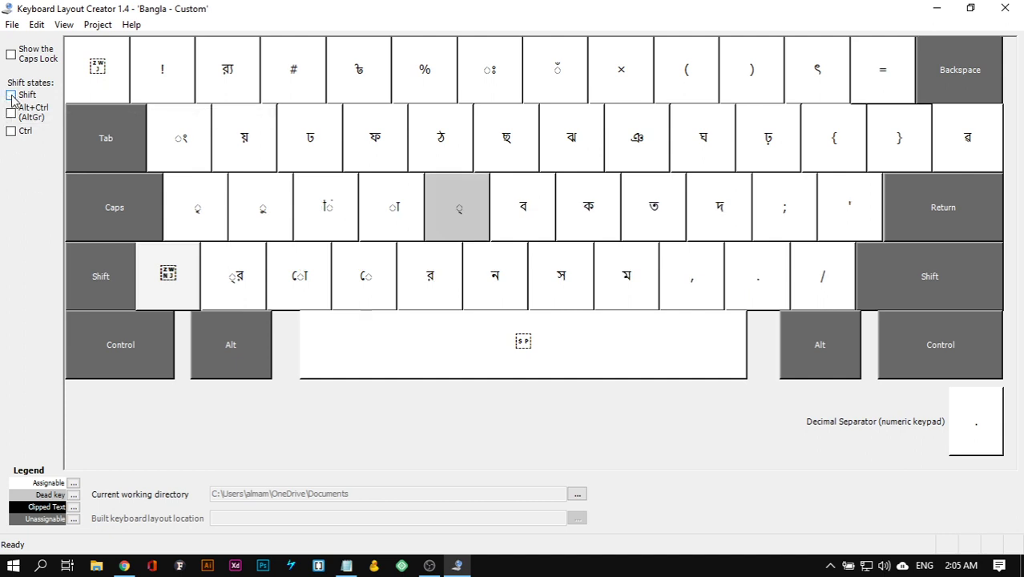
{"action": "left_click", "coordinate": [10, 113]}
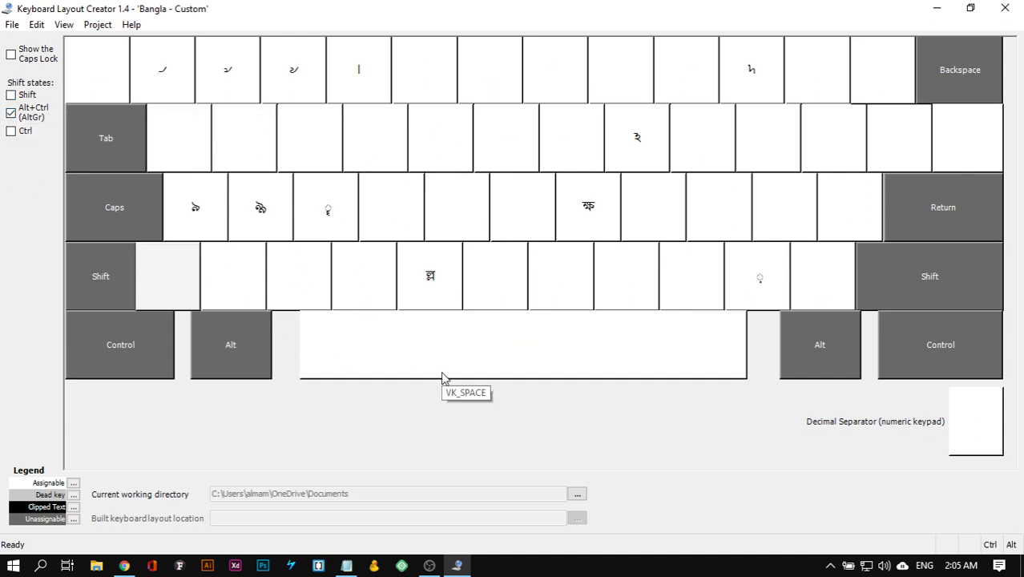
{"action": "left_click", "coordinate": [12, 113]}
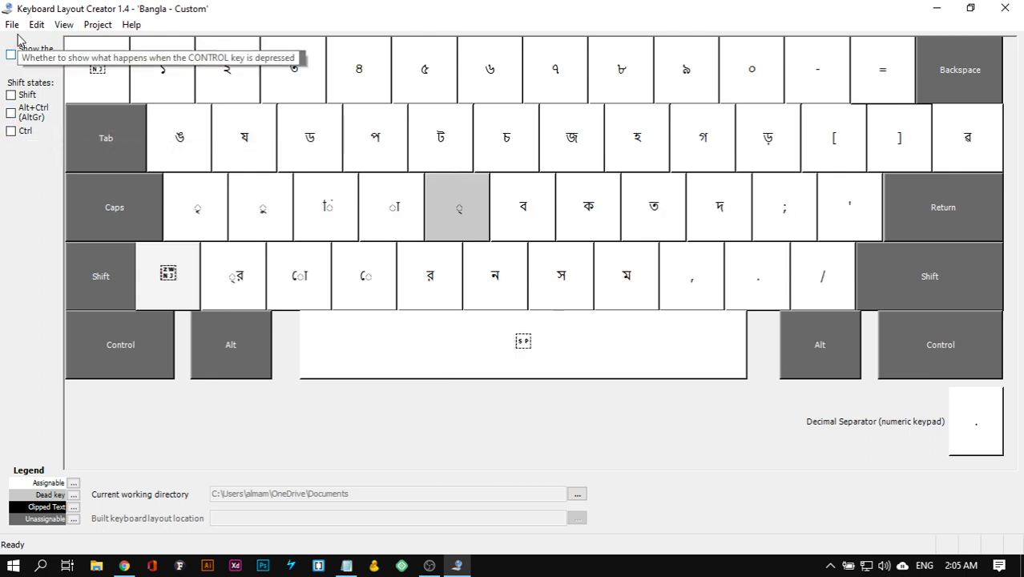
Step: Build the DLL and setup package for the layout, viewing and closing the verification log during the build
{"action": "left_click", "coordinate": [97, 25]}
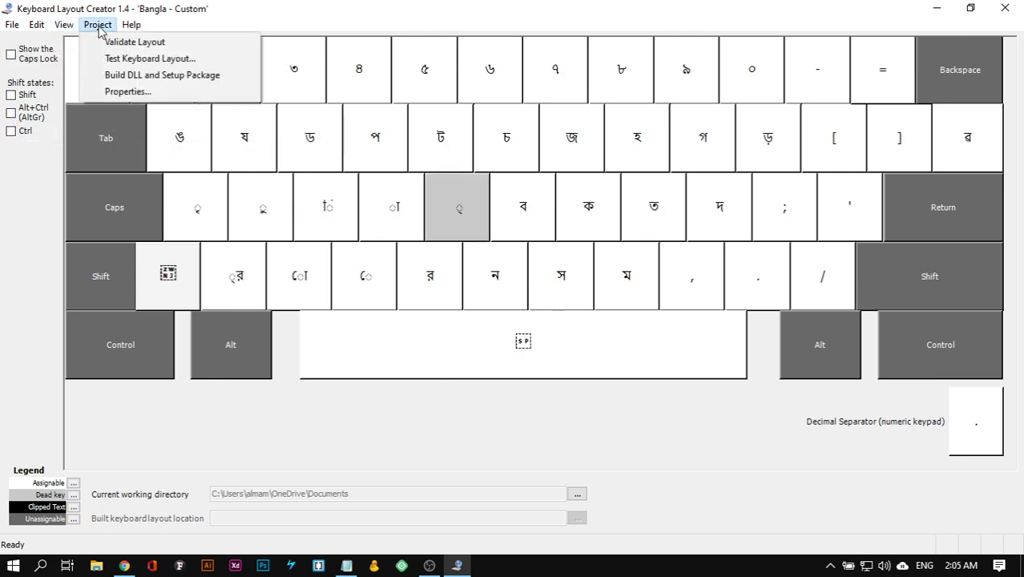
{"action": "left_click", "coordinate": [210, 76]}
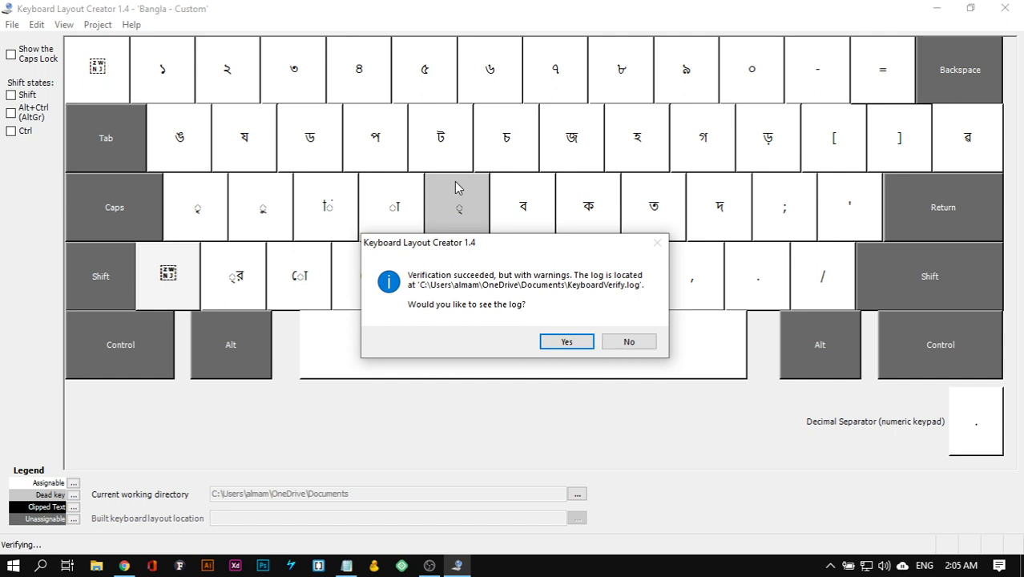
{"action": "left_click", "coordinate": [568, 341]}
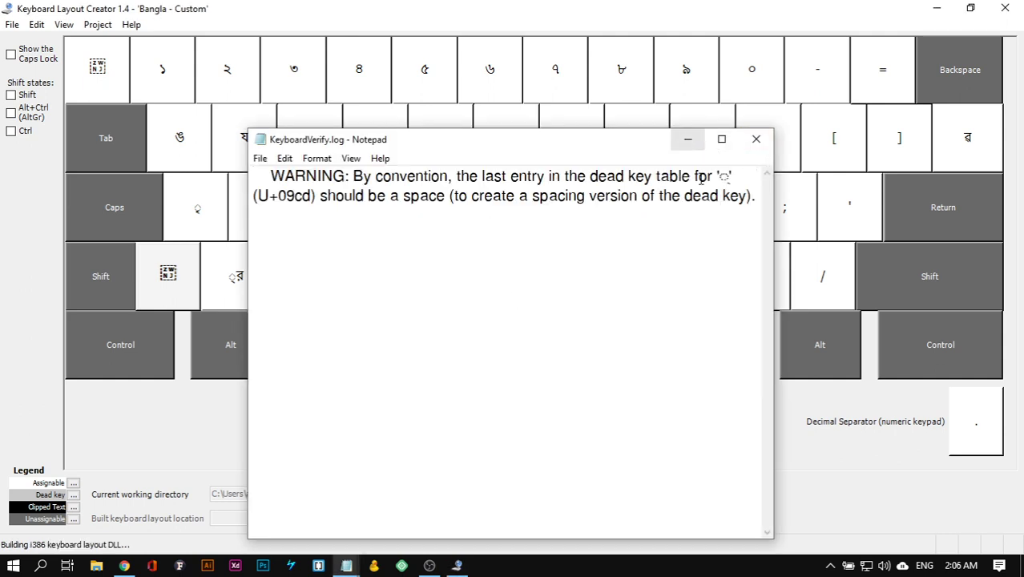
{"action": "left_click", "coordinate": [756, 140]}
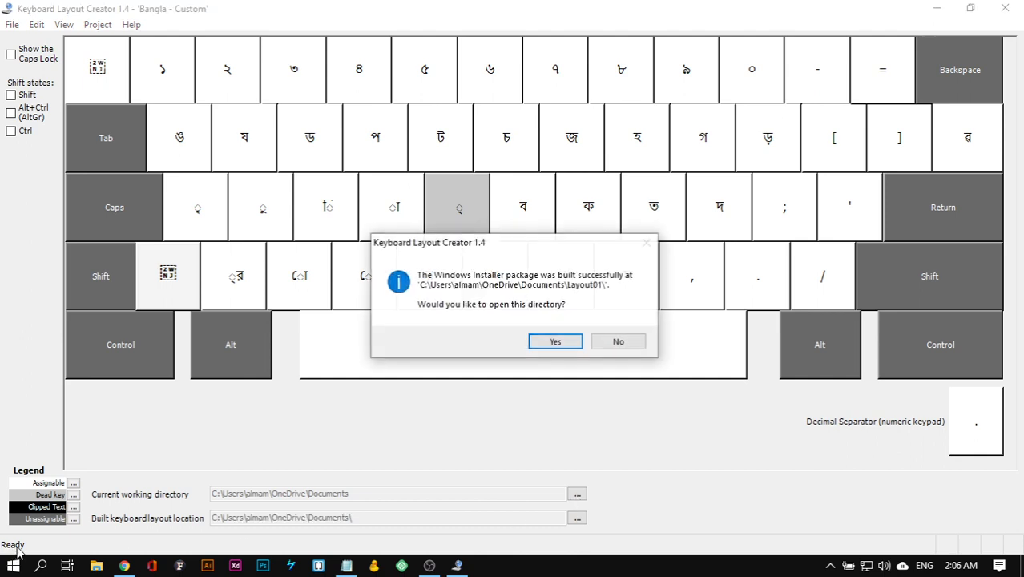
Step: Open the directory of the built installer package and position its window over the layout editor
{"action": "left_click", "coordinate": [555, 342]}
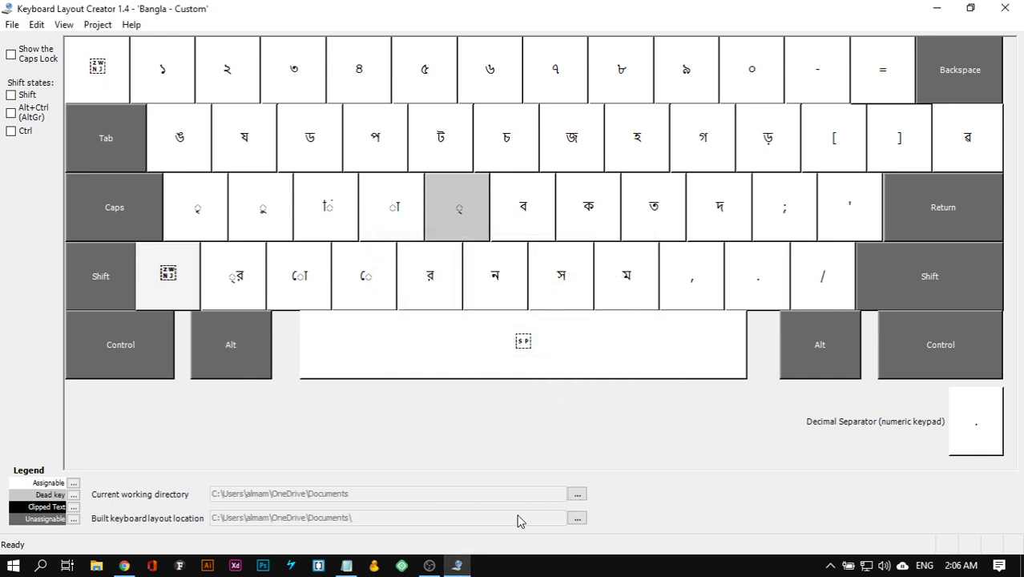
{"action": "mouse_move", "coordinate": [459, 569]}
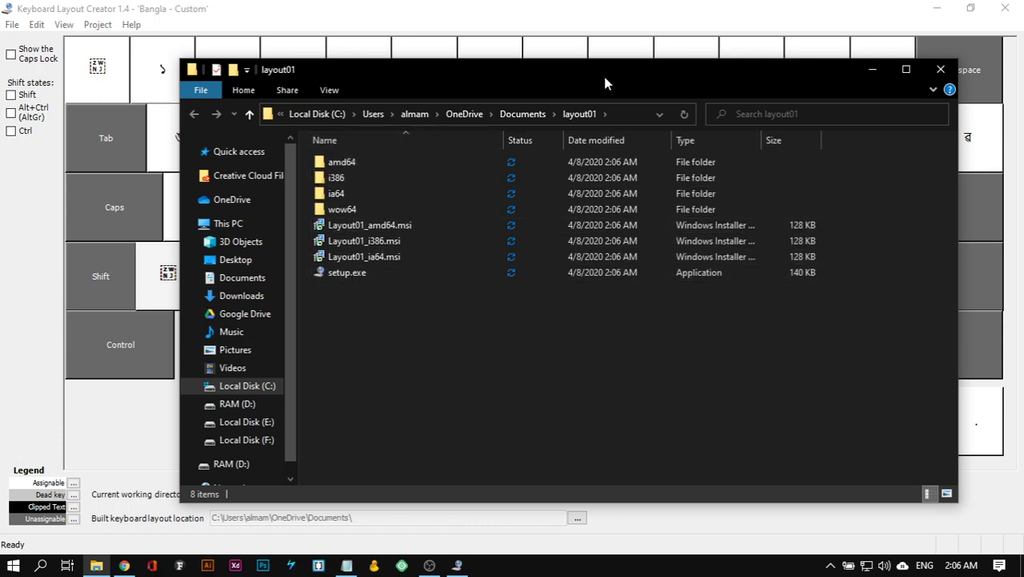
{"action": "left_click_drag", "start_coordinate": [605, 84], "coordinate": [419, 25]}
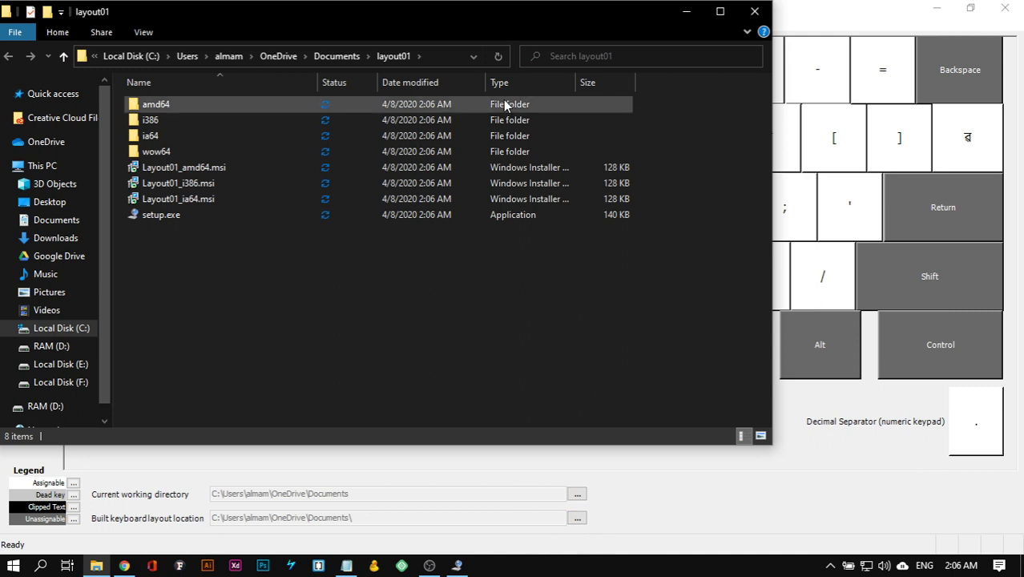
{"action": "left_click_drag", "start_coordinate": [495, 16], "coordinate": [669, 77]}
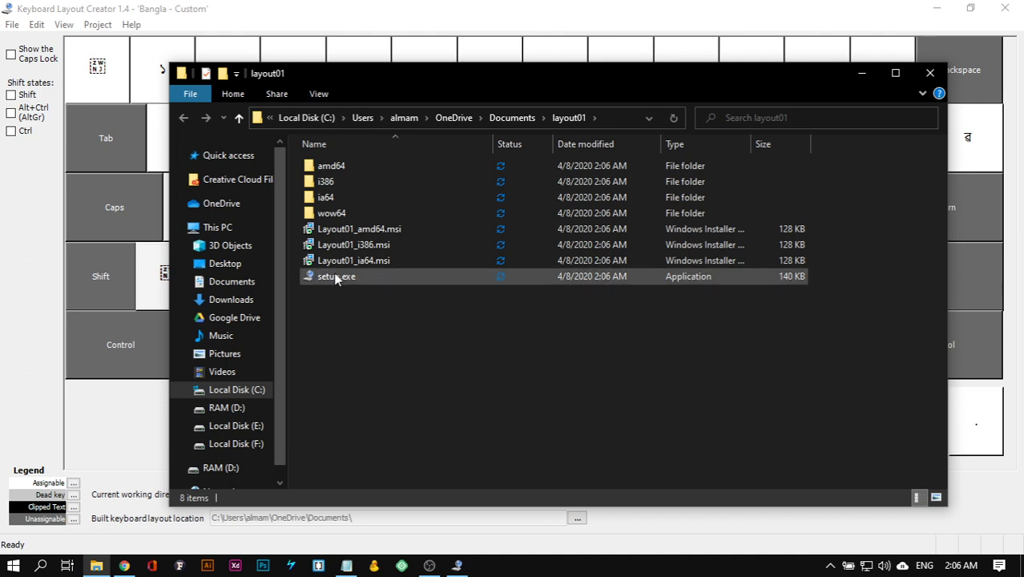
Step: Select all files and folders in layout01 and view their combined properties
{"action": "left_click_drag", "start_coordinate": [463, 379], "coordinate": [305, 165]}
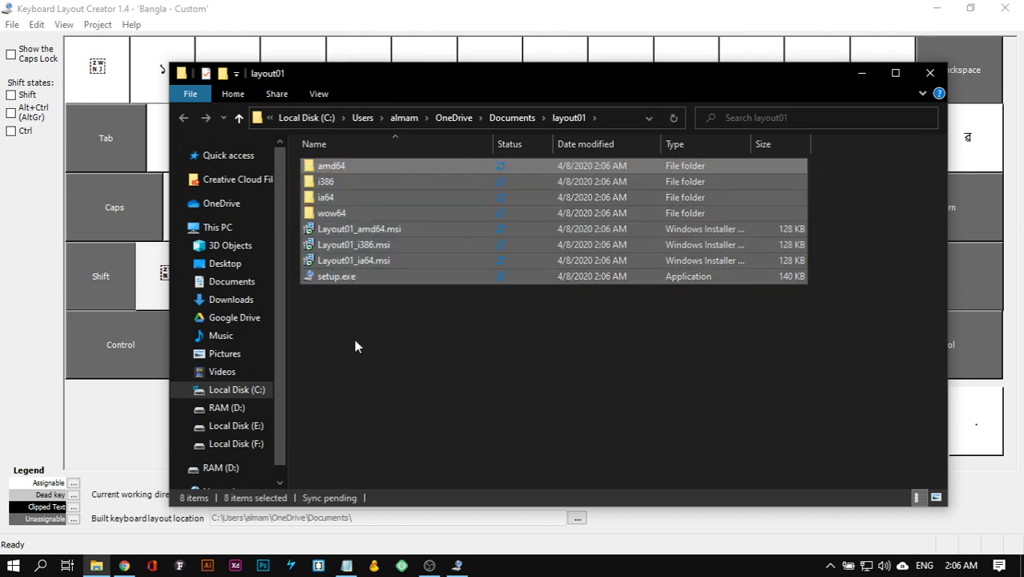
{"action": "right_click", "coordinate": [343, 277]}
{"action": "left_click", "coordinate": [379, 516]}
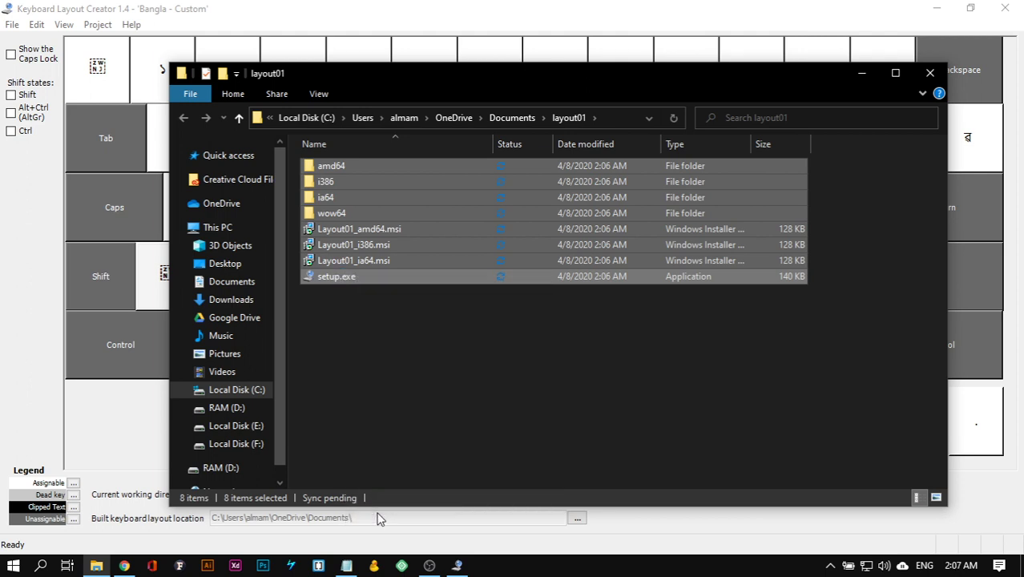
{"action": "left_click_drag", "start_coordinate": [484, 175], "coordinate": [557, 101]}
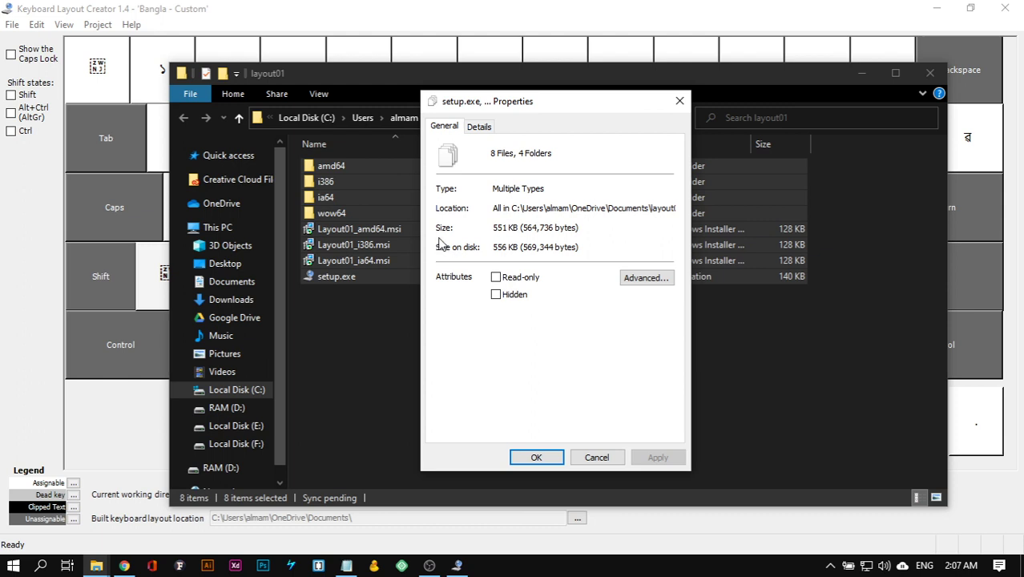
Step: Dismiss the combined properties of the layout01 items without changes and clear the file selection
{"action": "left_click", "coordinate": [596, 456]}
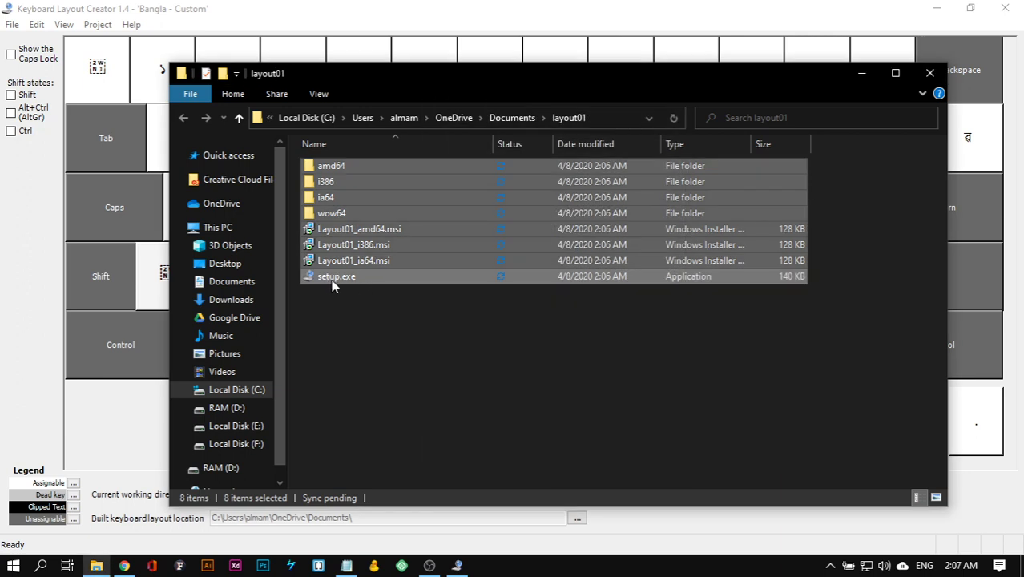
{"action": "left_click", "coordinate": [507, 367]}
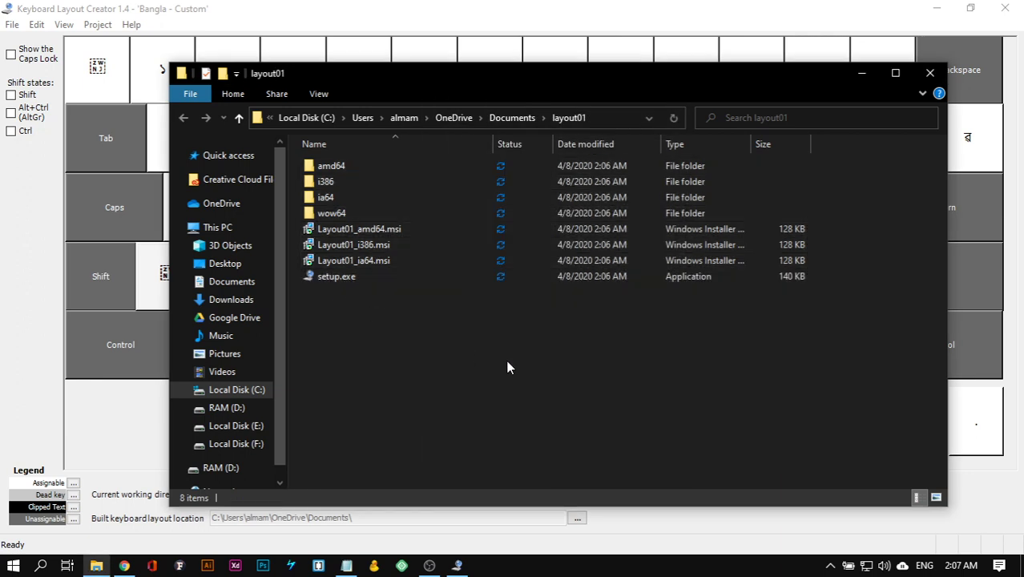
Step: Switch the input language to Bangla (Bangladesh), then cycle through the installed languages by way of Arabic (Saudi Arabia) back to Bangla
{"action": "left_click", "coordinate": [924, 565]}
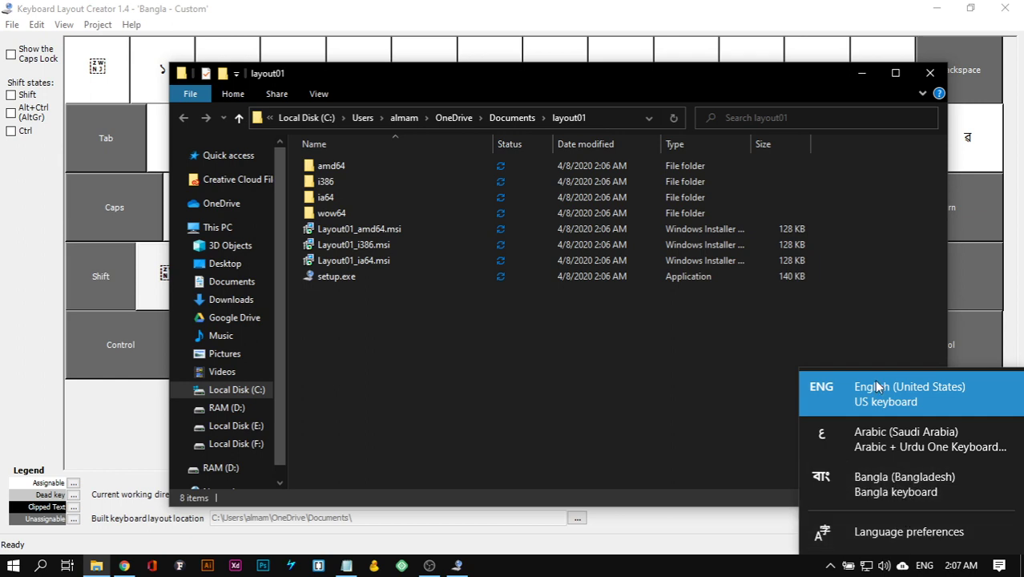
{"action": "left_click", "coordinate": [921, 487]}
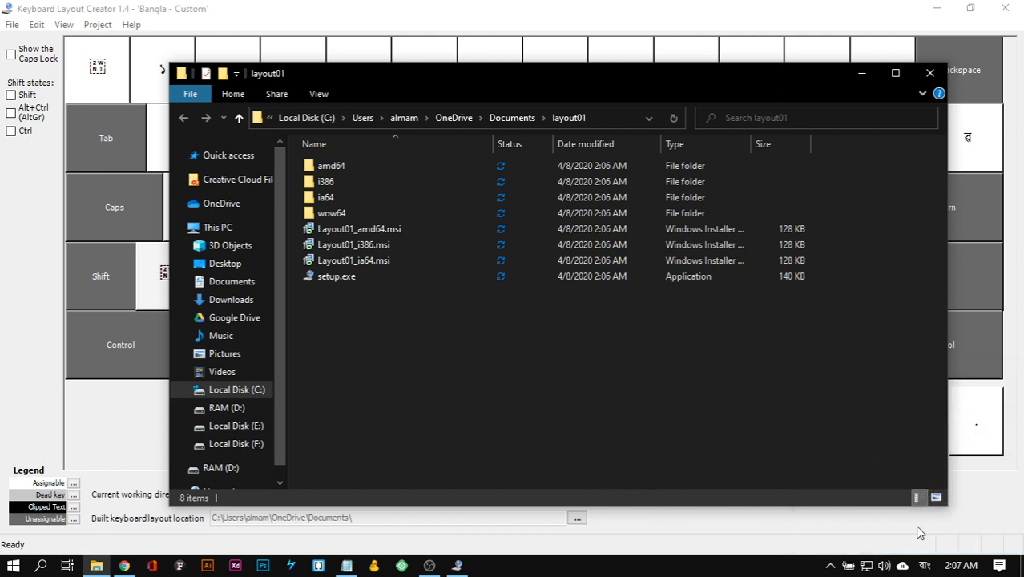
{"action": "left_click", "coordinate": [923, 564]}
{"action": "key", "text": "Escape"}
{"action": "key", "text": "alt+shift"}
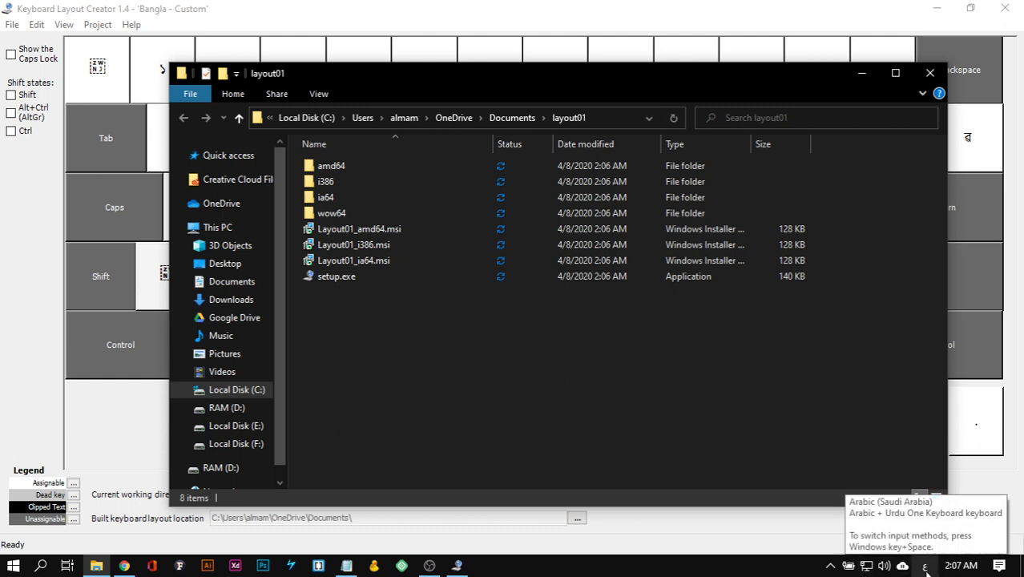
{"action": "key", "text": "alt+shift"}
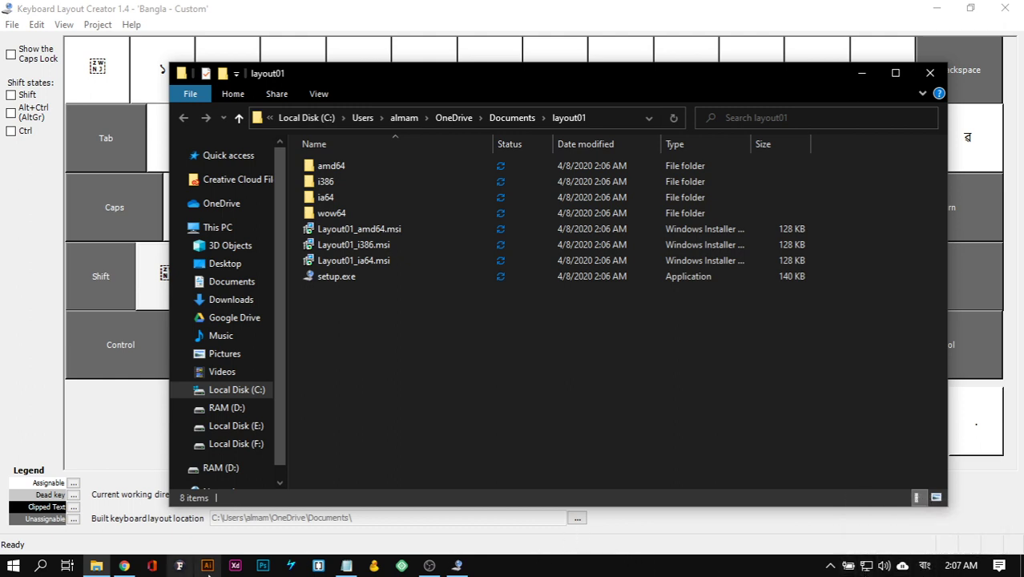
Step: Switch to the untitled Notepad document, move its window clear of the layout01 file names, and delete all its text
{"action": "left_click", "coordinate": [346, 565]}
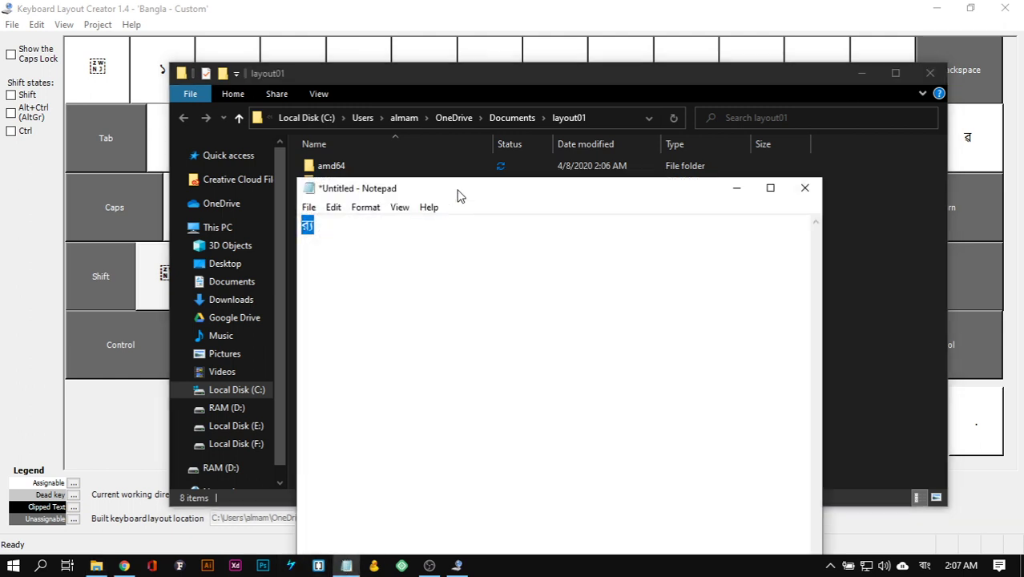
{"action": "left_click_drag", "start_coordinate": [457, 196], "coordinate": [543, 225]}
{"action": "key", "text": "BackSpace"}
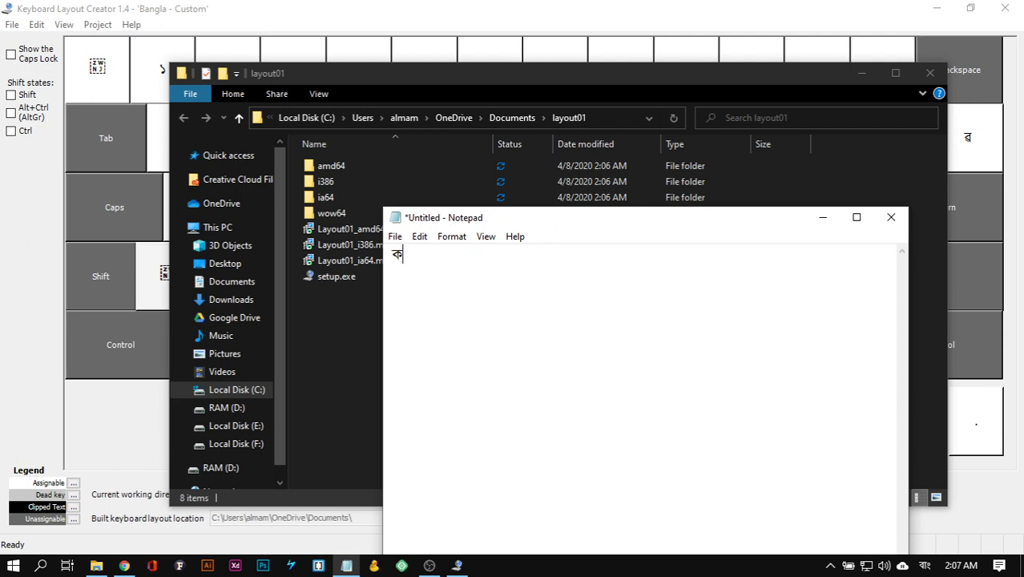
{"action": "key", "text": "BackSpace"}
Step: Test the Bangla layout by entering আমাদে, retry its ending with the vowel sign before দ, and delete back to আম
{"action": "type", "text": "আমাদে"}
{"action": "key", "text": "BackSpace"}
{"action": "key", "text": "BackSpace"}
{"action": "type", "text": "েদ"}
{"action": "key", "text": "BackSpace"}
{"action": "key", "text": "BackSpace"}
{"action": "key", "text": "BackSpace"}
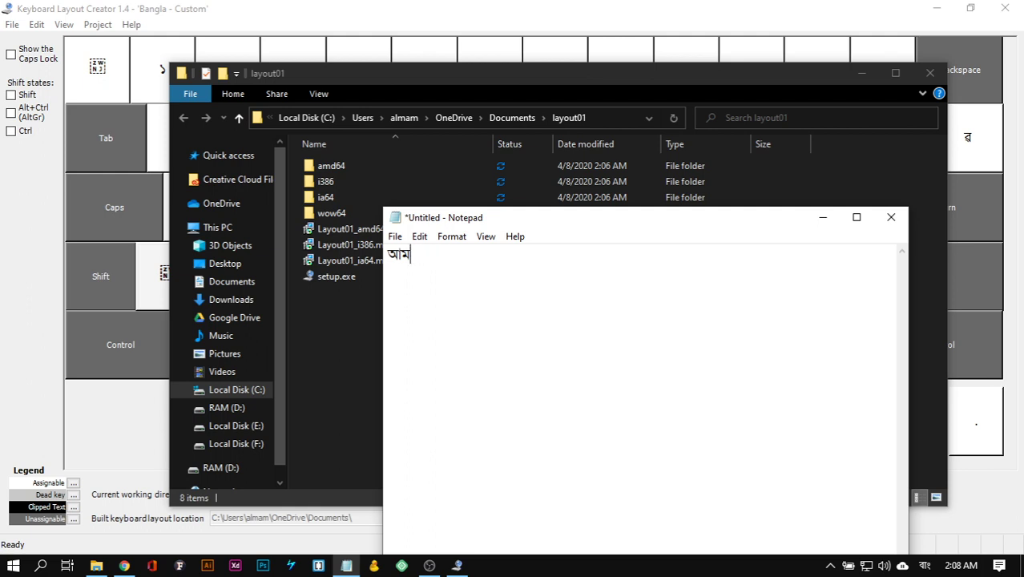